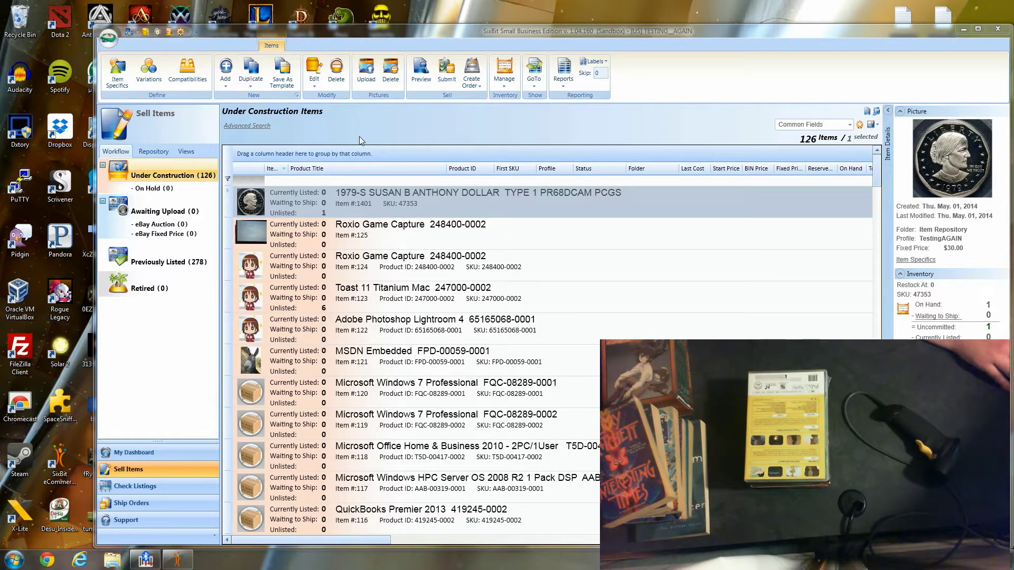
pyautogui.click(226, 87)
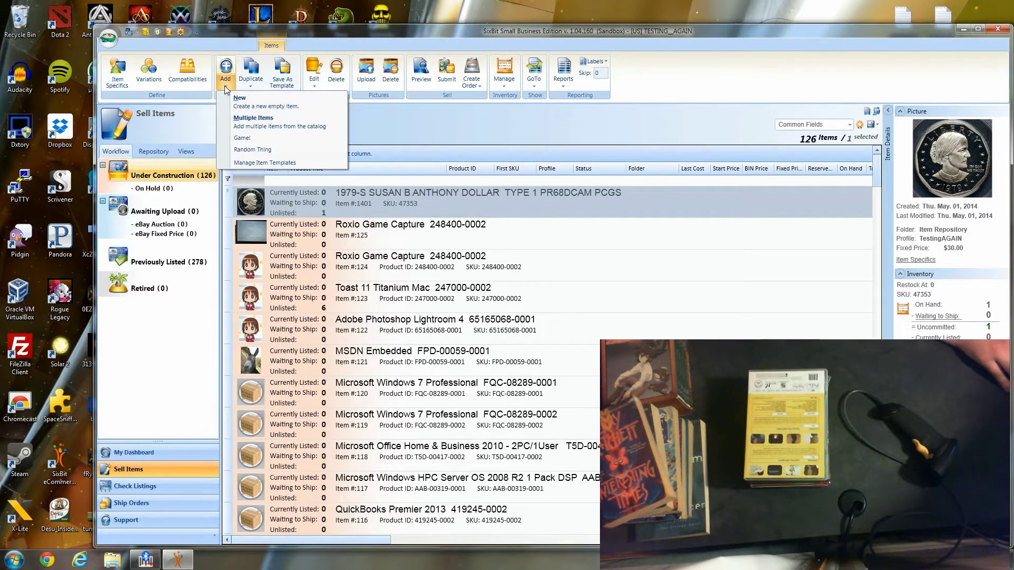
pyautogui.click(238, 121)
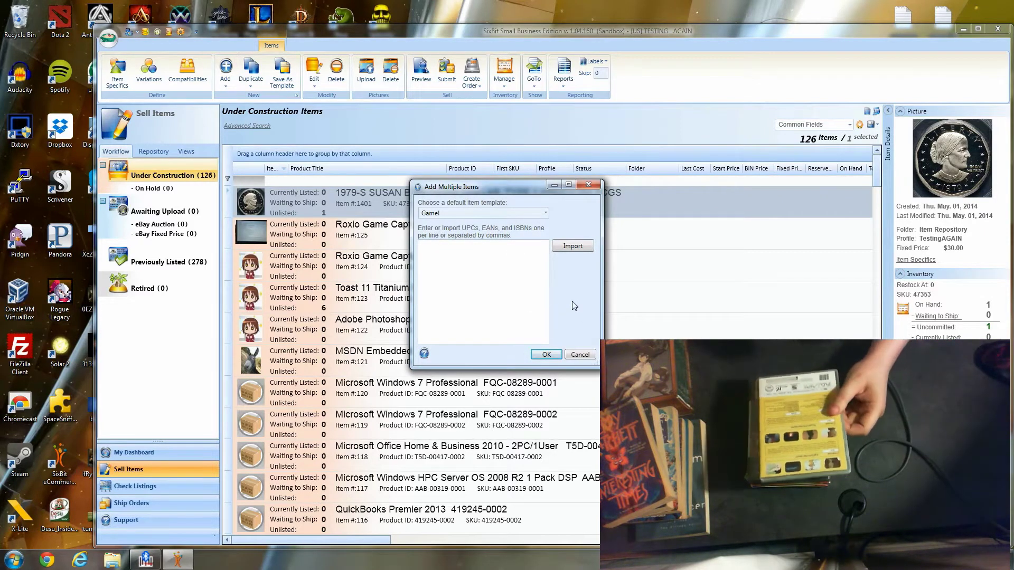
pyautogui.write('801975130194')
pyautogui.press('Return')
pyautogui.write('097363235644')
pyautogui.press('Return')
pyautogui.write('027616861436')
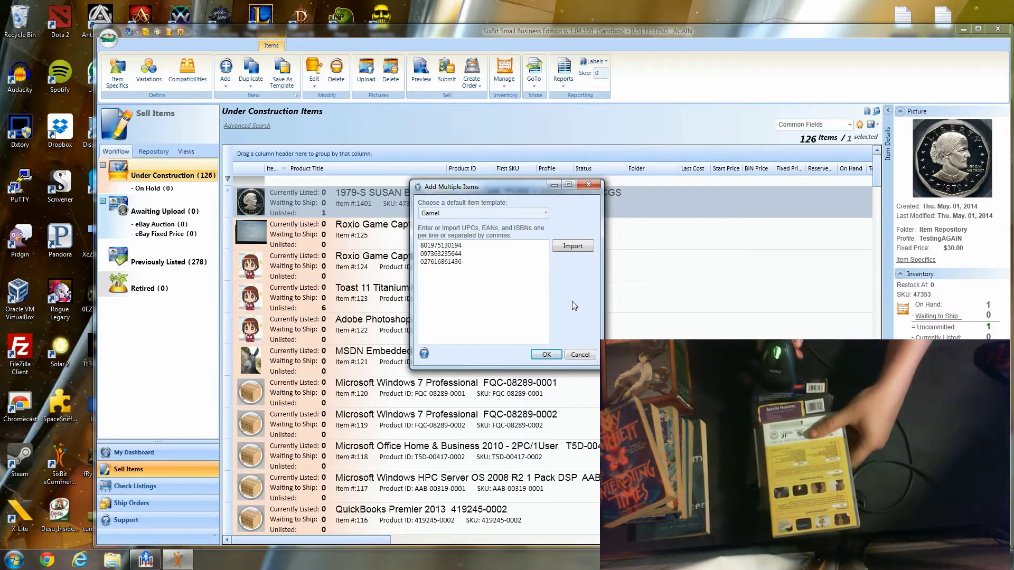
pyautogui.press('Return')
pyautogui.write('043396074385')
pyautogui.press('Return')
pyautogui.write('786936279979')
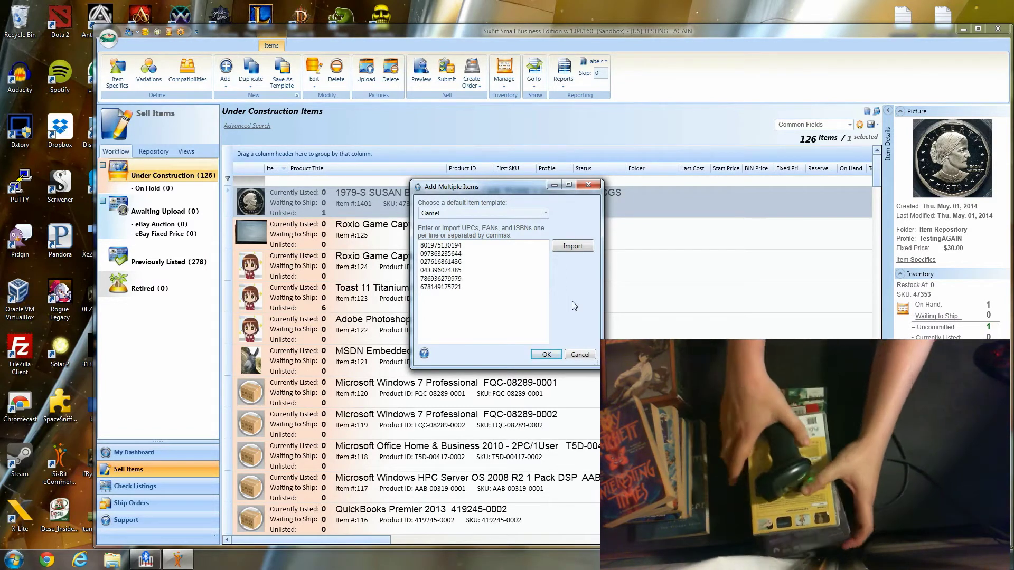
pyautogui.press('Return')
pyautogui.write('678149175721')
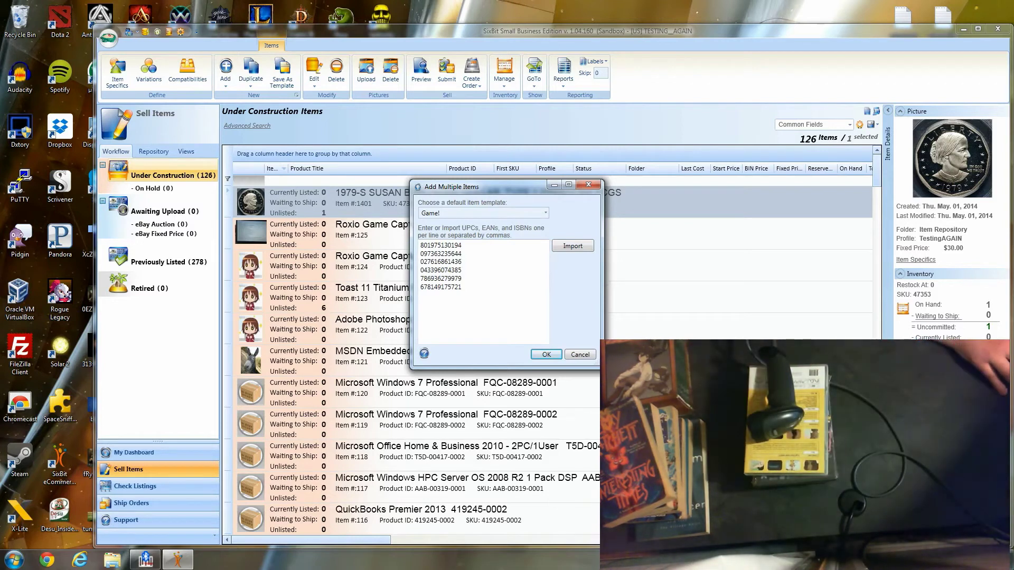
# - Import the six scanned DVDs, then select all six new rows and delete them
pyautogui.click(546, 354)
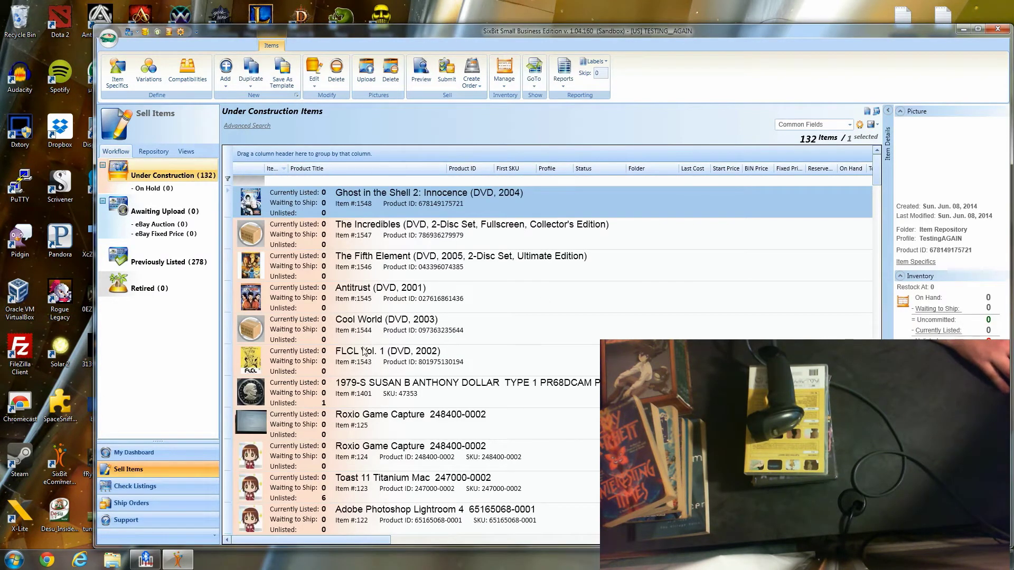
pyautogui.keyDown('shift'); pyautogui.click(364, 356); pyautogui.keyUp('shift')
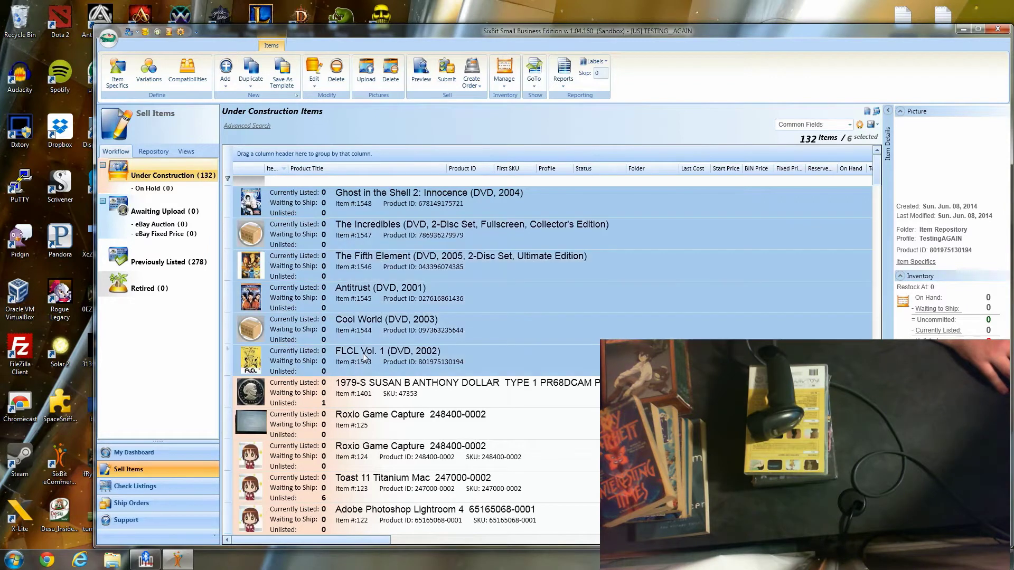
pyautogui.press('Delete')
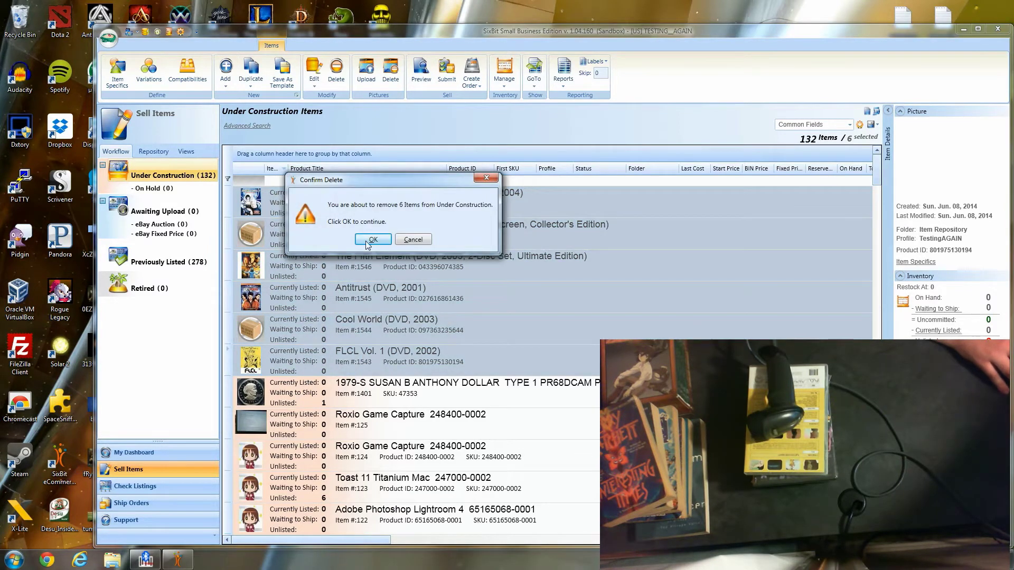
pyautogui.click(370, 242)
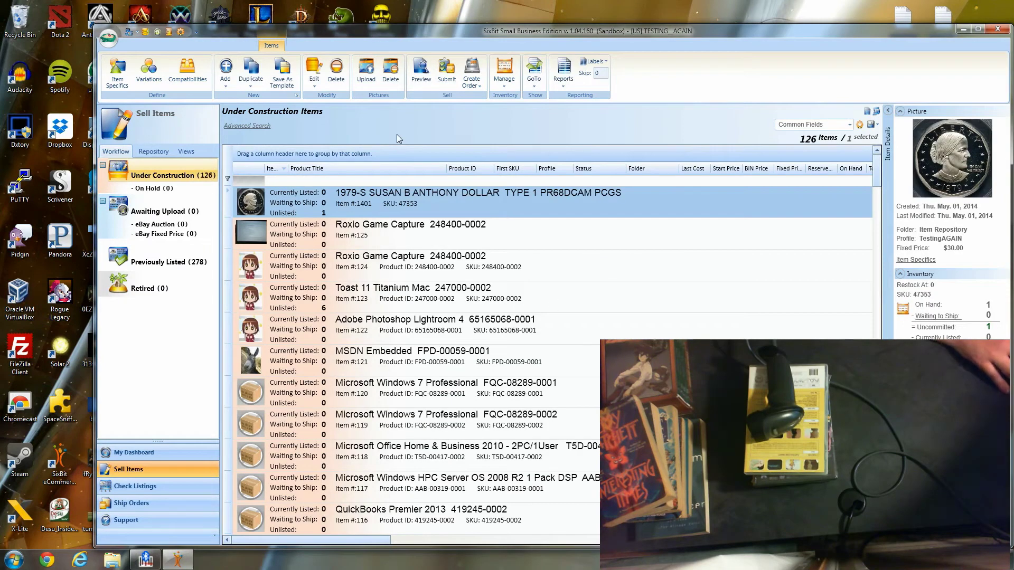
# - Start a new item template with category DVDs & Movies > DVDs & Blu-ray Discs
pyautogui.click(226, 86)
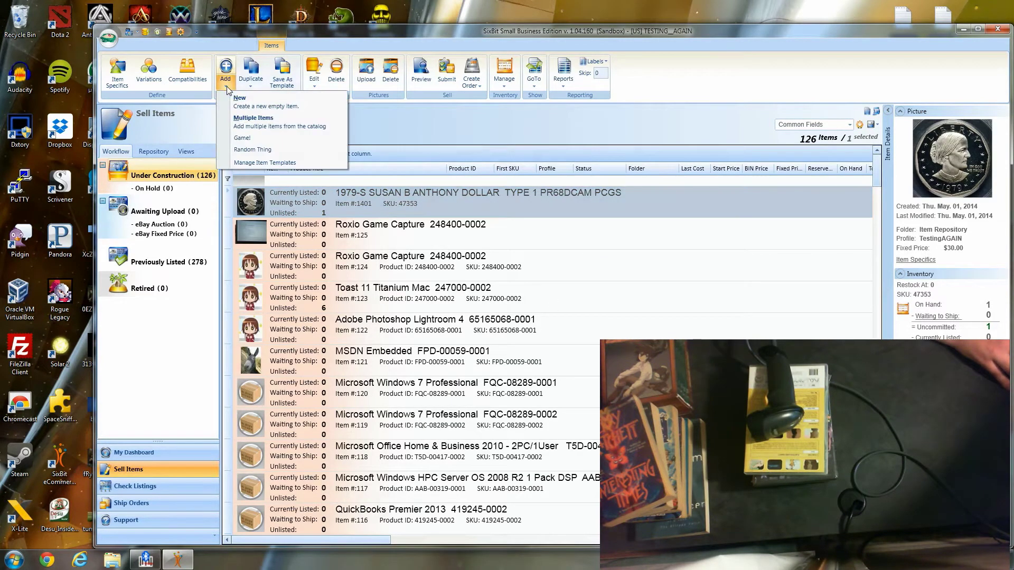
pyautogui.click(262, 163)
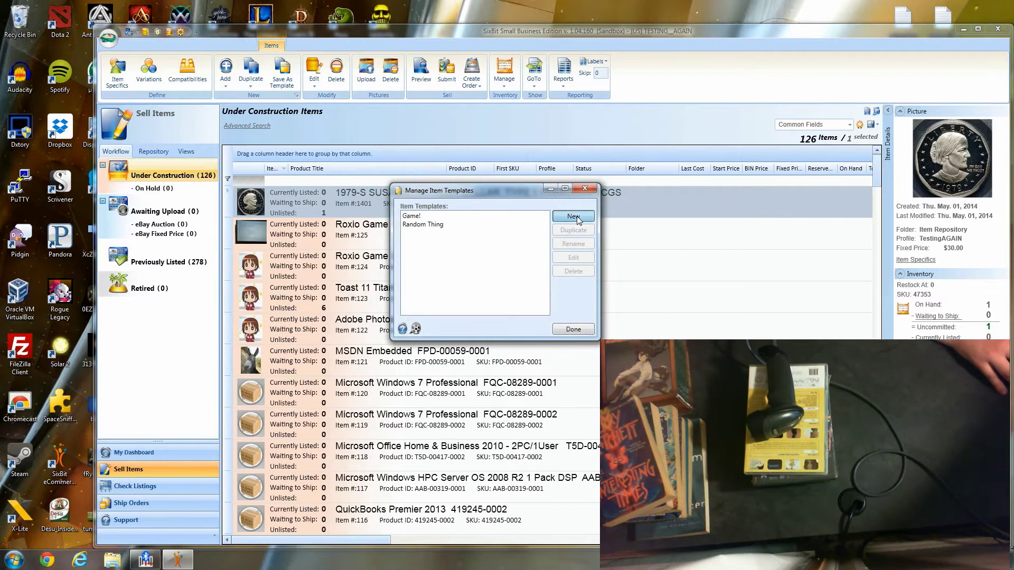
pyautogui.click(573, 217)
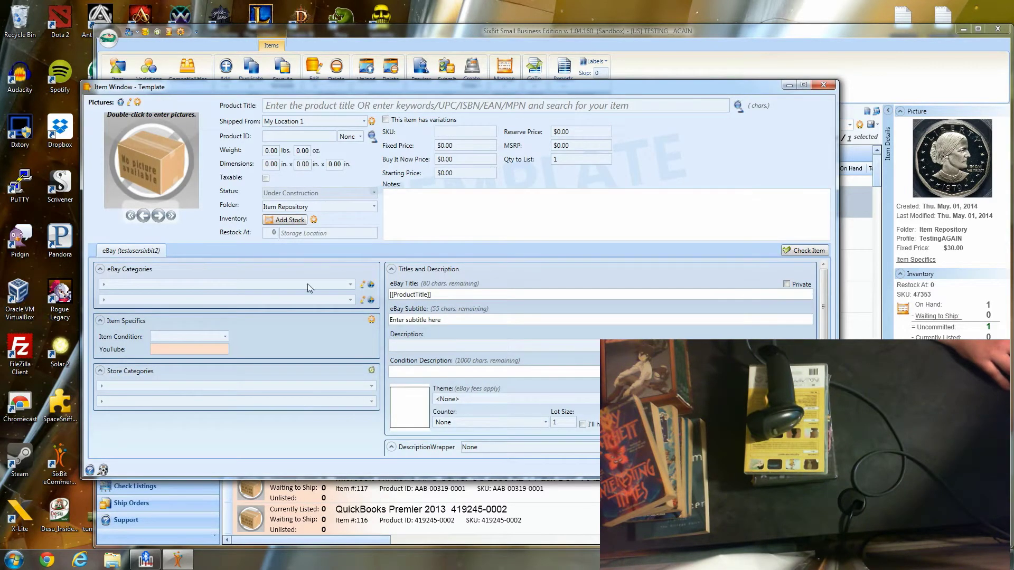
pyautogui.click(104, 285)
pyautogui.click(135, 423)
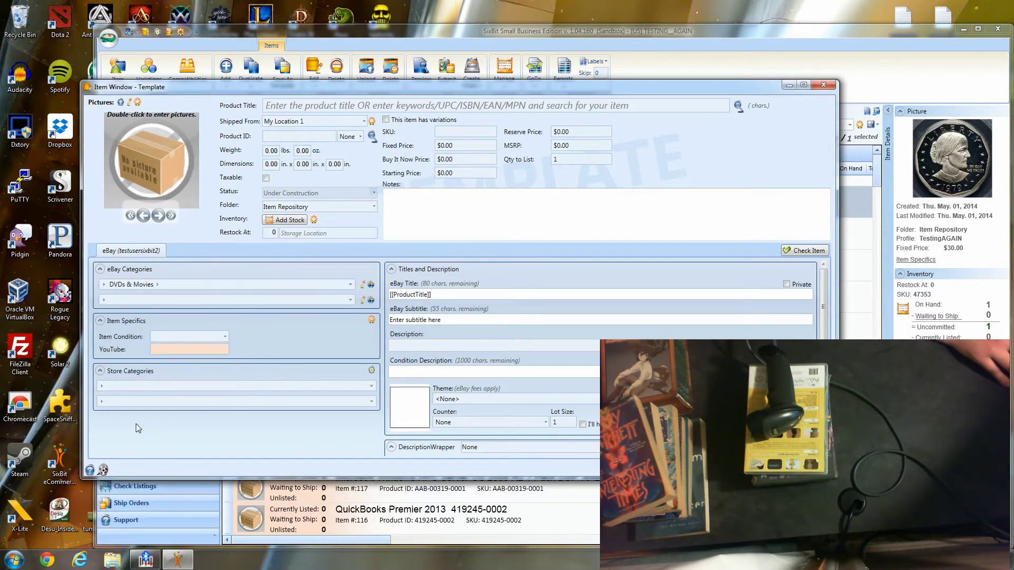
pyautogui.click(156, 286)
pyautogui.click(193, 297)
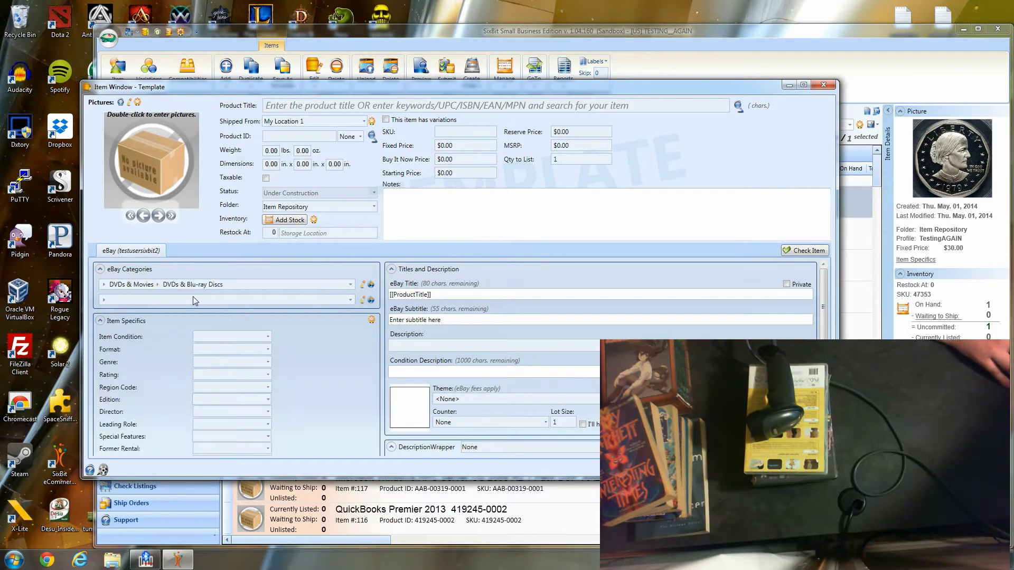
# - Apply the ppal payment profile, It's Freight! shipping profile and Basic description wrapper
pyautogui.scroll(-10, 387, 331)
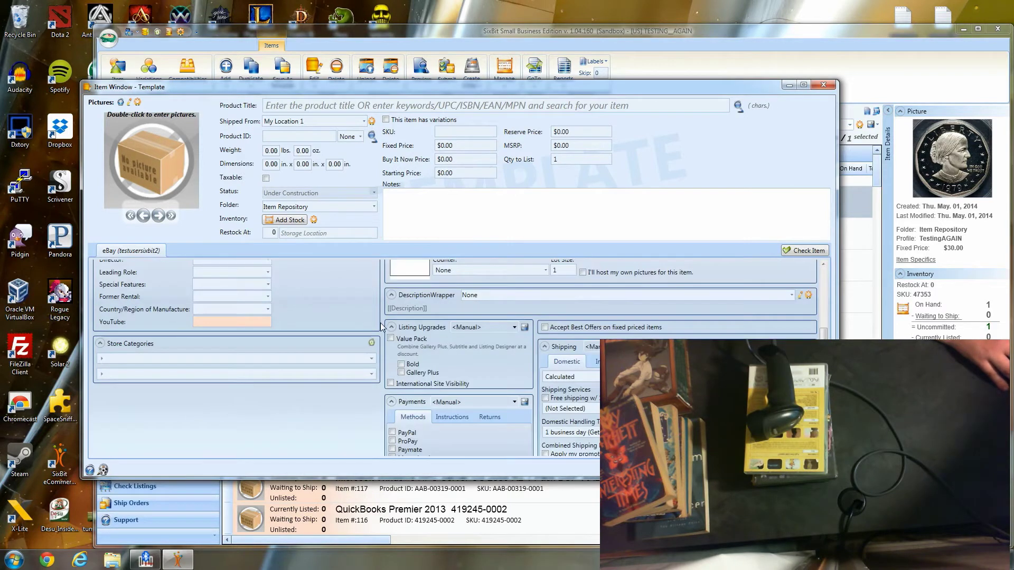
pyautogui.click(513, 300)
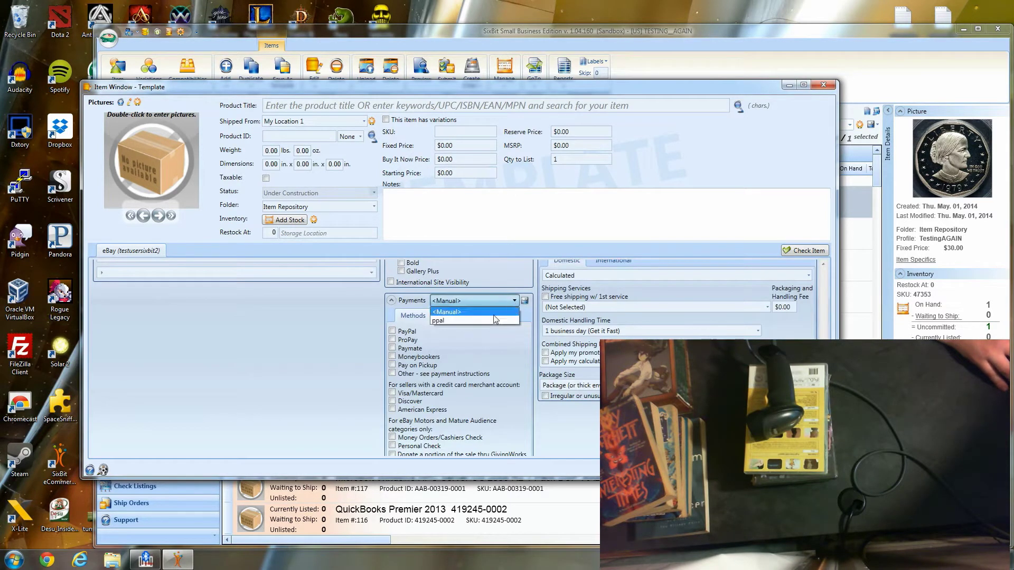
pyautogui.click(465, 317)
pyautogui.scroll(1, 684, 287)
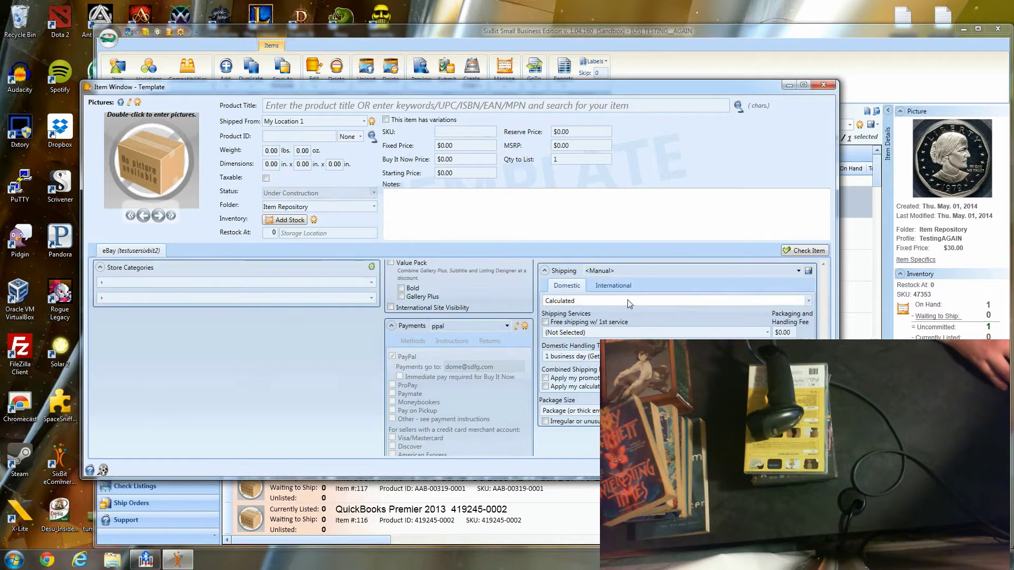
pyautogui.click(692, 270)
pyautogui.click(658, 291)
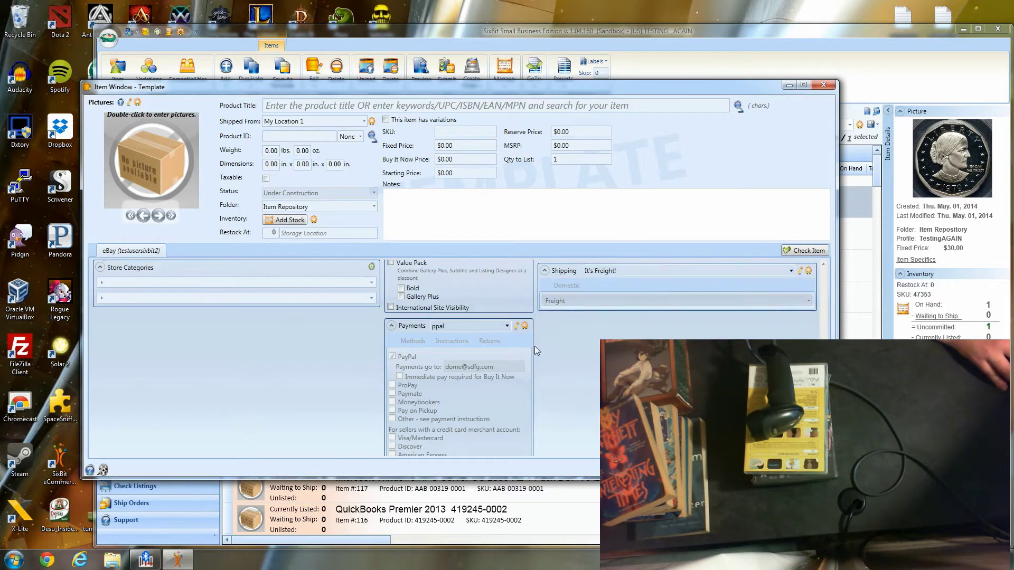
pyautogui.scroll(3, 530, 357)
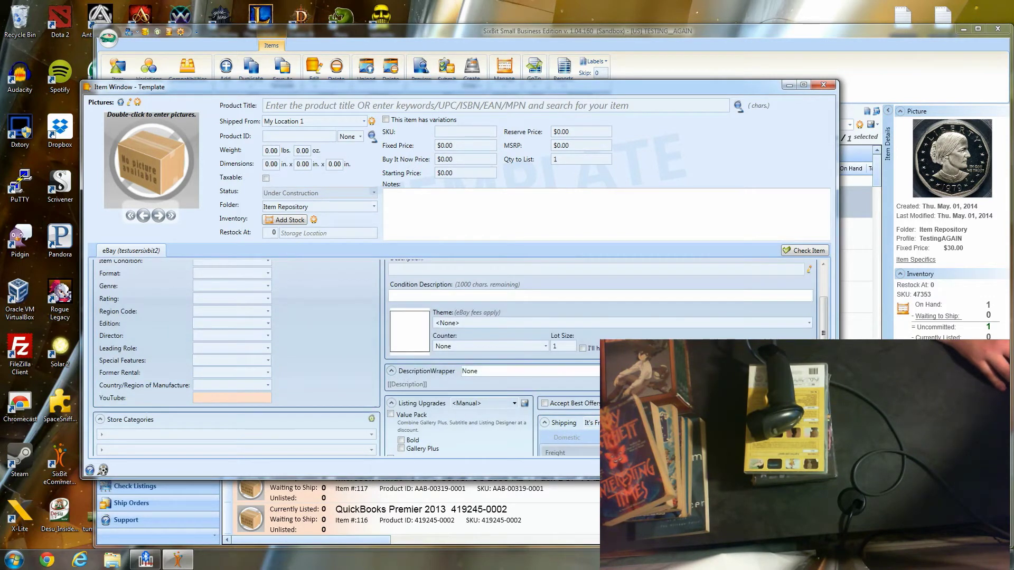
pyautogui.click(528, 372)
pyautogui.click(471, 397)
pyautogui.scroll(3, 383, 386)
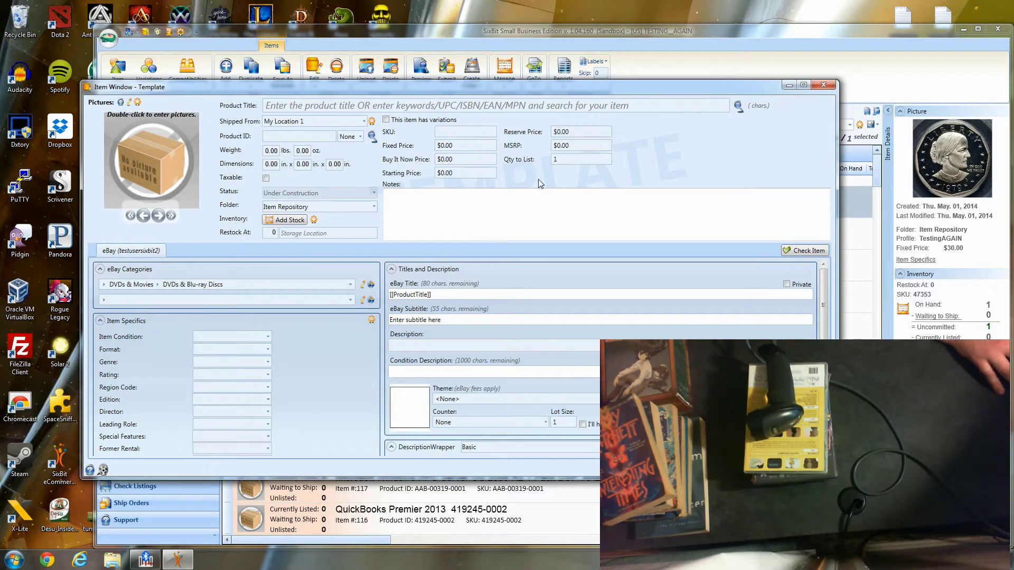
# - Title the template 'Video', save it and close the template manager
pyautogui.click(724, 101)
pyautogui.write('Video')
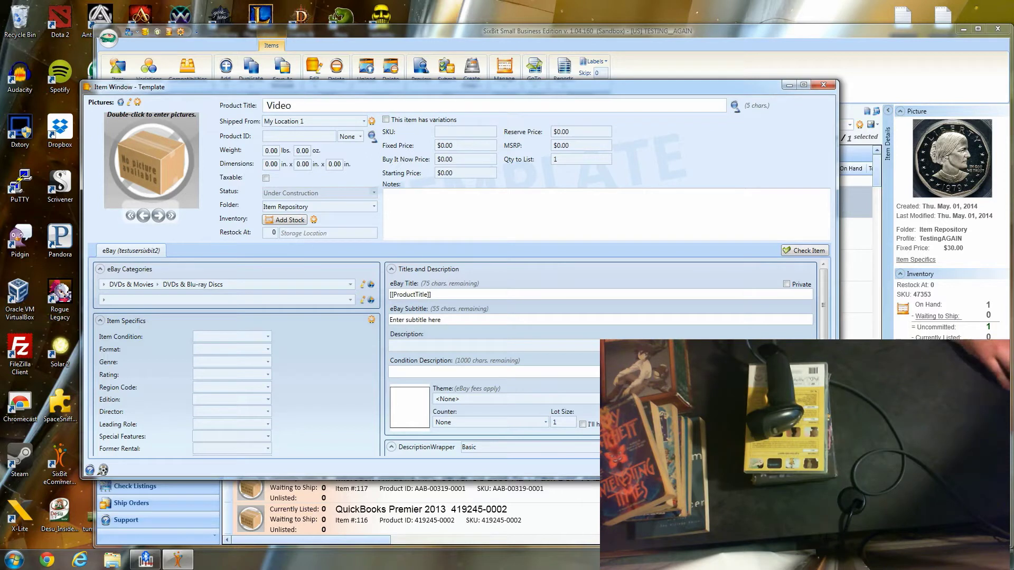
pyautogui.click(766, 469)
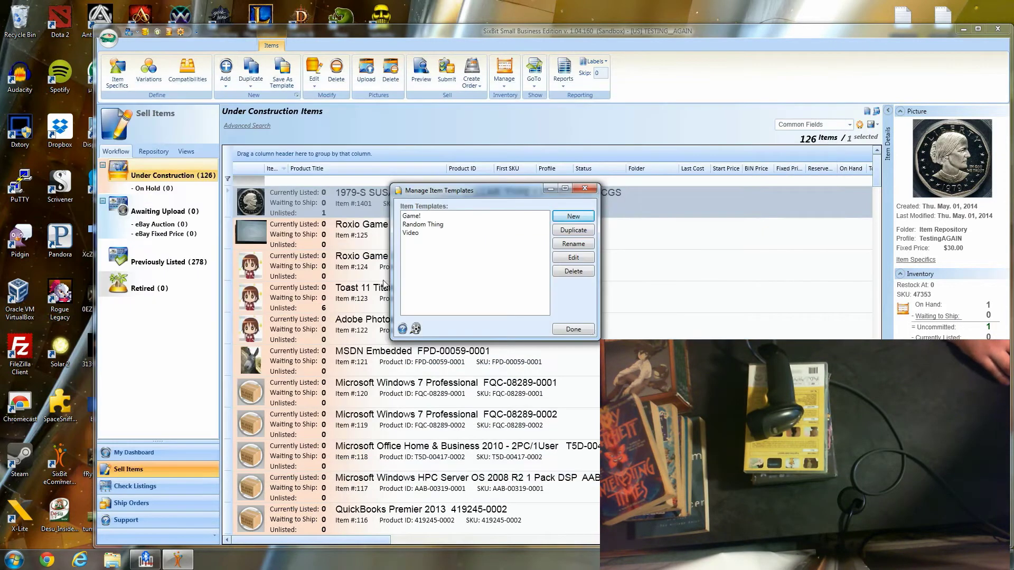
pyautogui.click(419, 236)
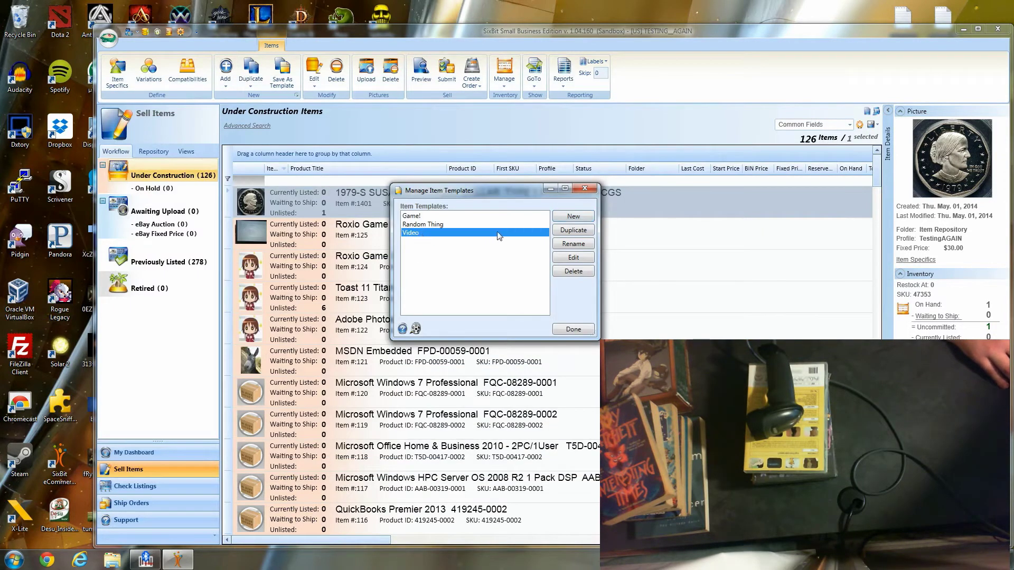
pyautogui.click(574, 329)
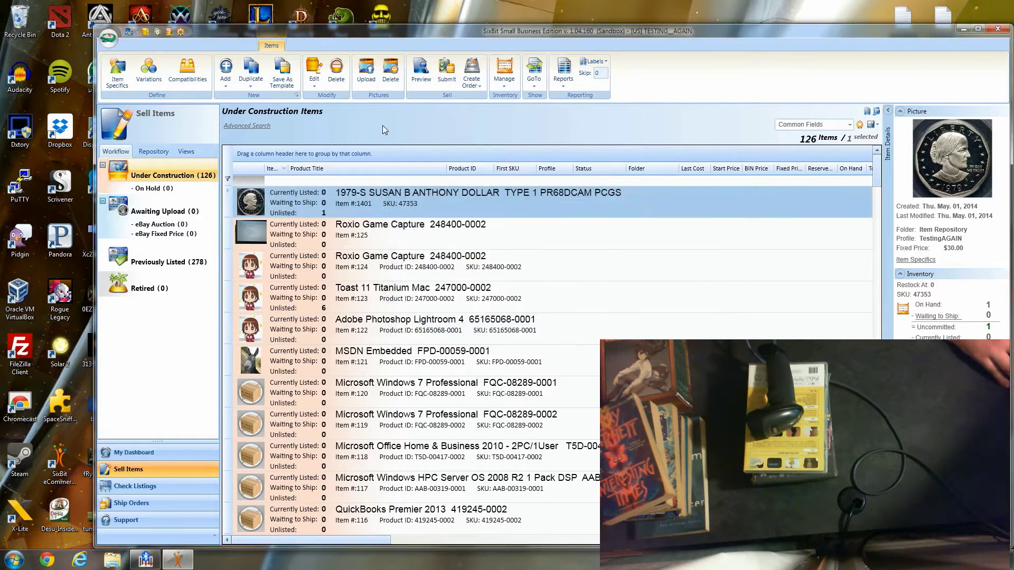
# - Open Add Multiple Items and choose Video as its default item template
pyautogui.click(226, 87)
pyautogui.click(251, 117)
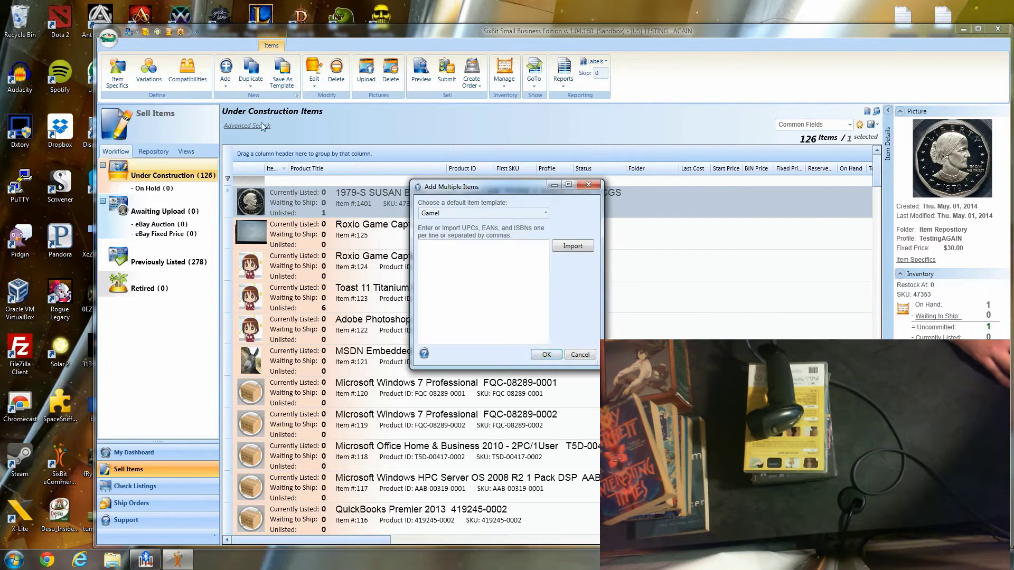
pyautogui.moveTo(508, 188); pyautogui.dragTo(515, 128)
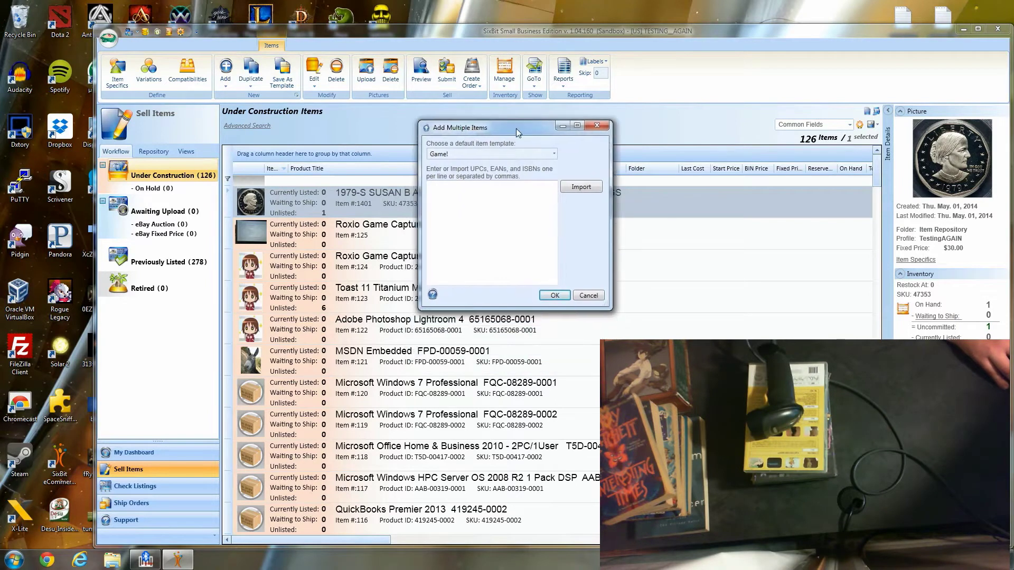
pyautogui.click(553, 154)
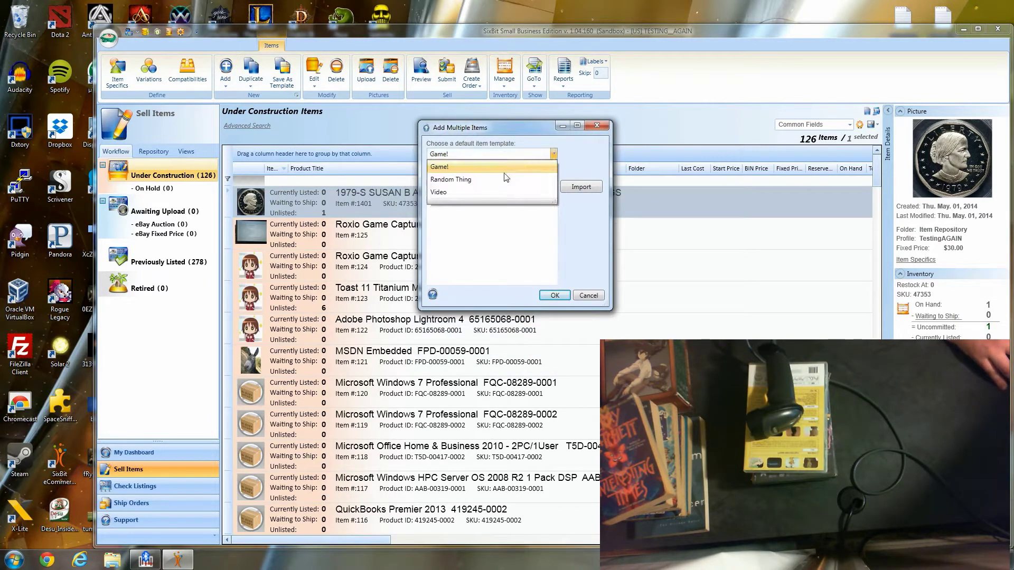
pyautogui.click(438, 192)
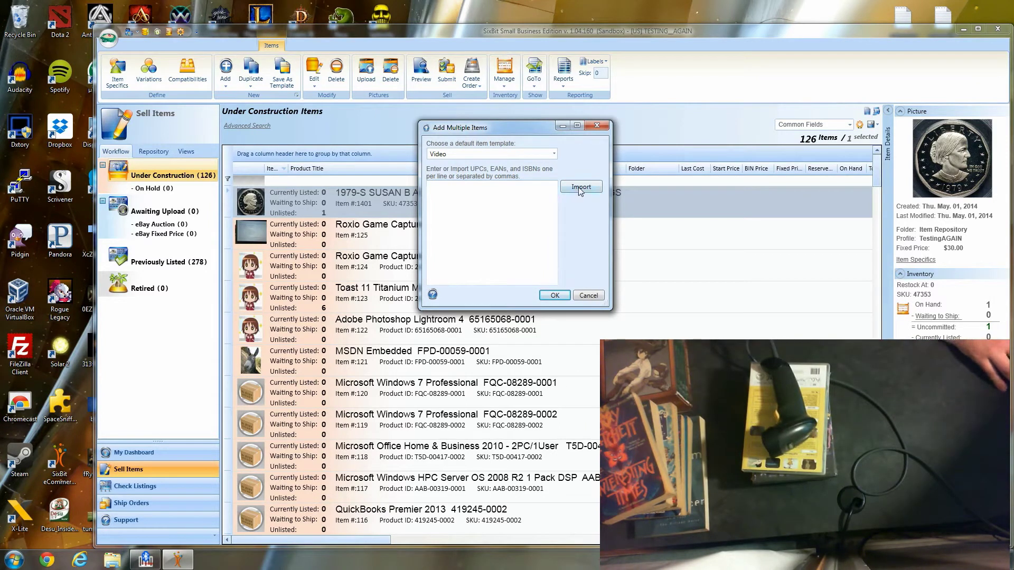
pyautogui.doubleClick(908, 18)
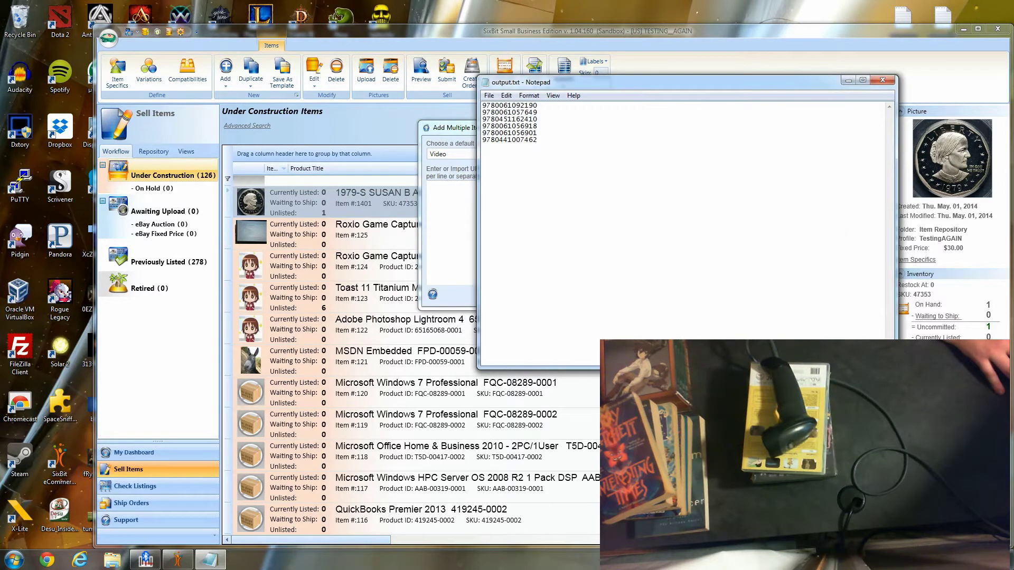
pyautogui.click(881, 80)
pyautogui.doubleClick(950, 18)
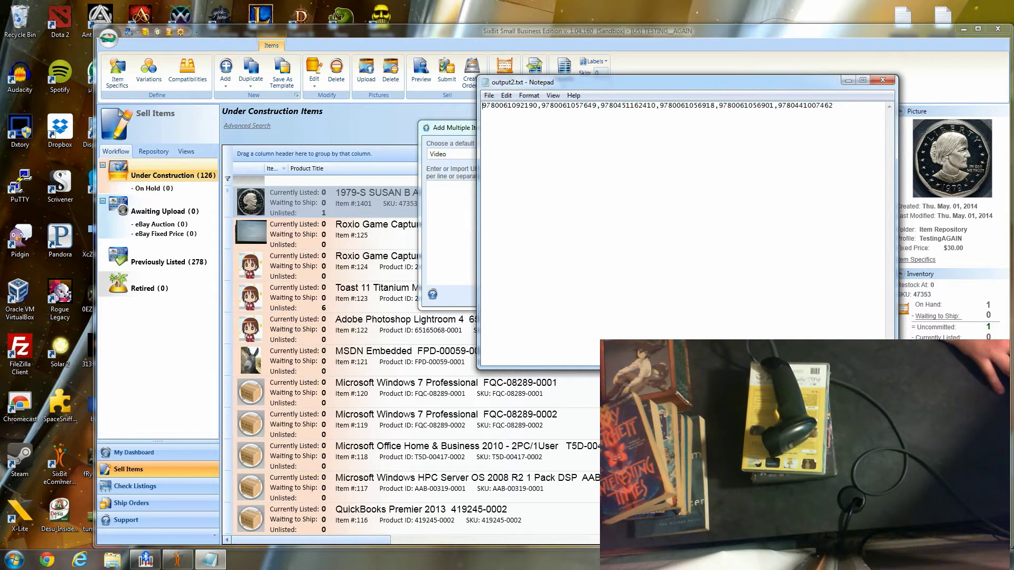
pyautogui.click(888, 81)
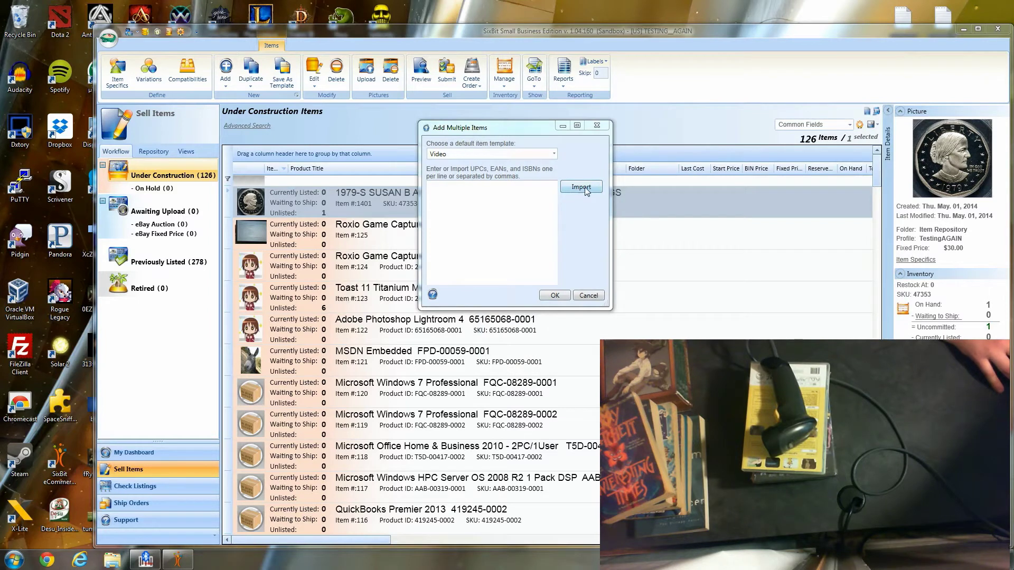
# - Import the six ISBNs from output2.txt and add them as book items
pyautogui.click(580, 187)
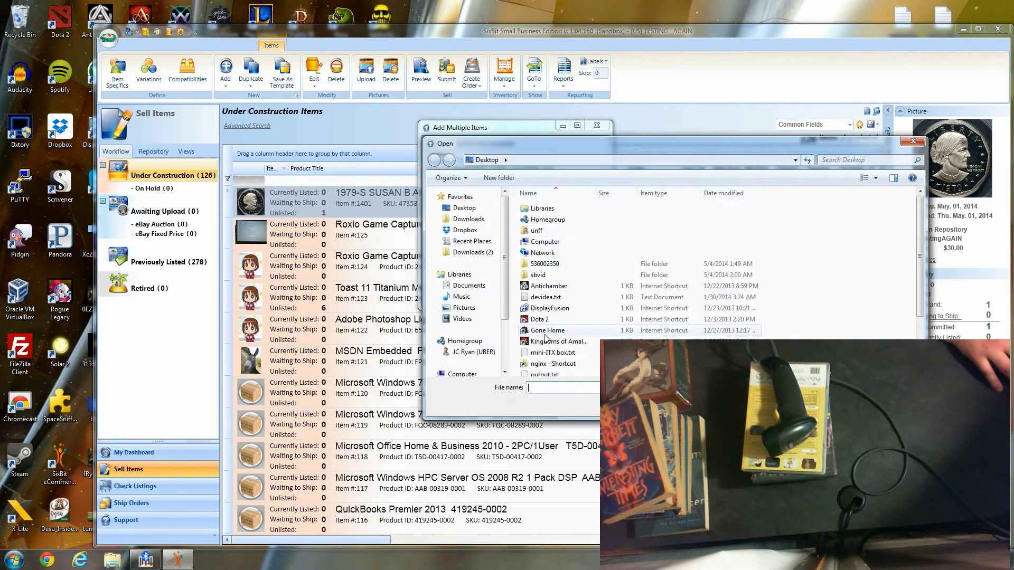
pyautogui.press('g')
pyautogui.doubleClick(546, 315)
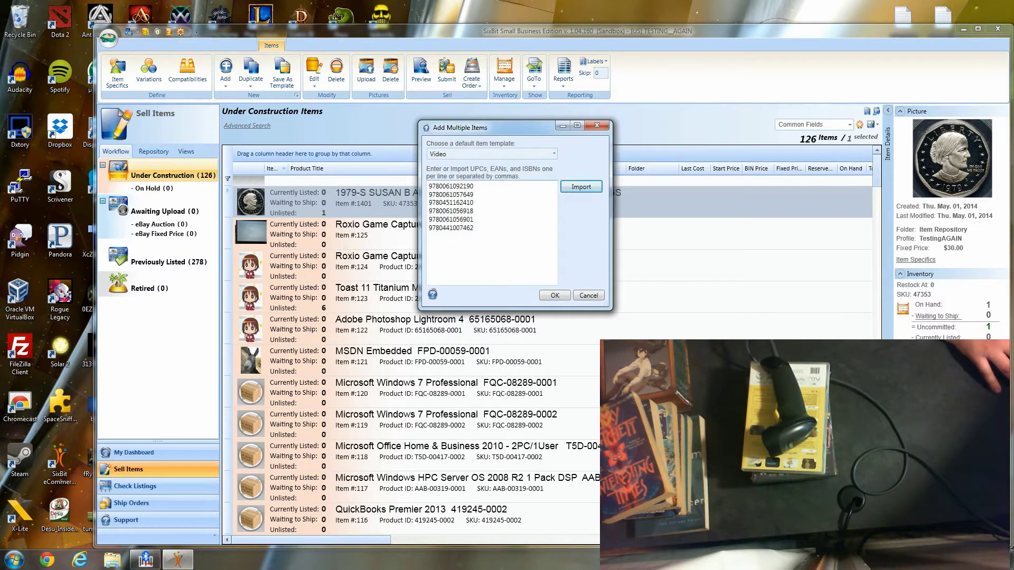
pyautogui.click(570, 296)
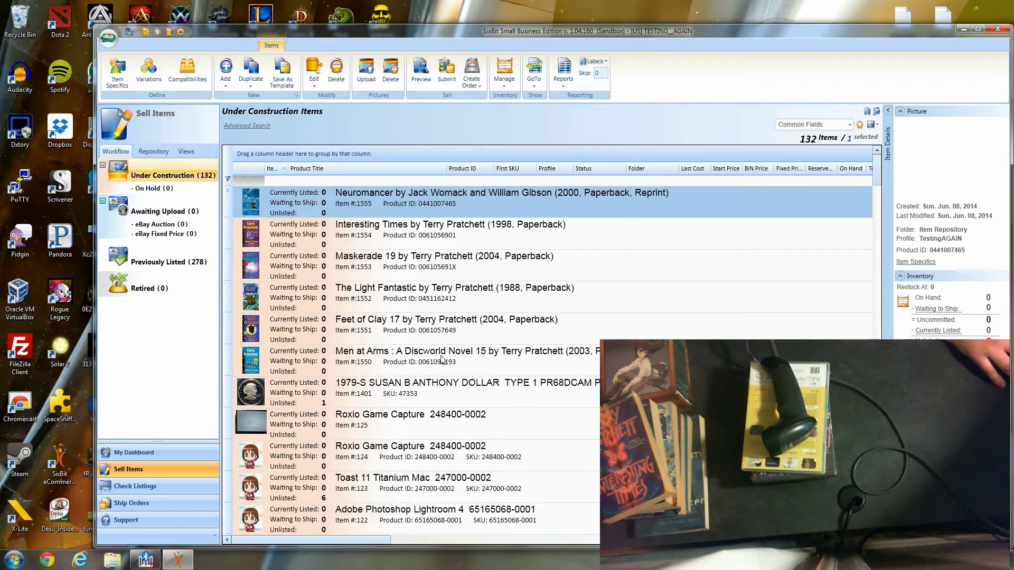
# - Select the six new book items and delete them, confirming removal
pyautogui.keyDown('shift'); pyautogui.click(442, 357); pyautogui.keyUp('shift')
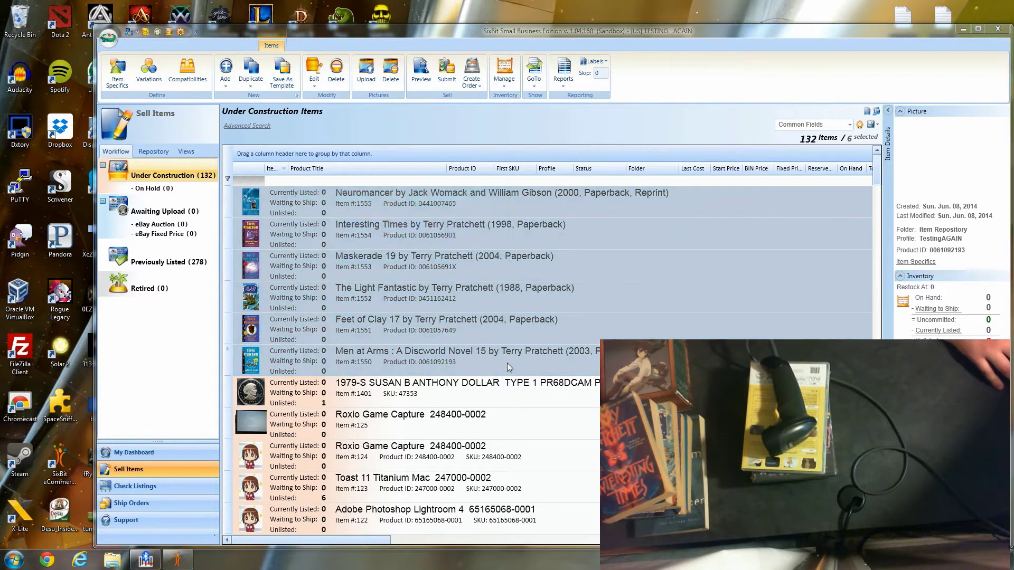
pyautogui.press('Delete')
pyautogui.click(373, 239)
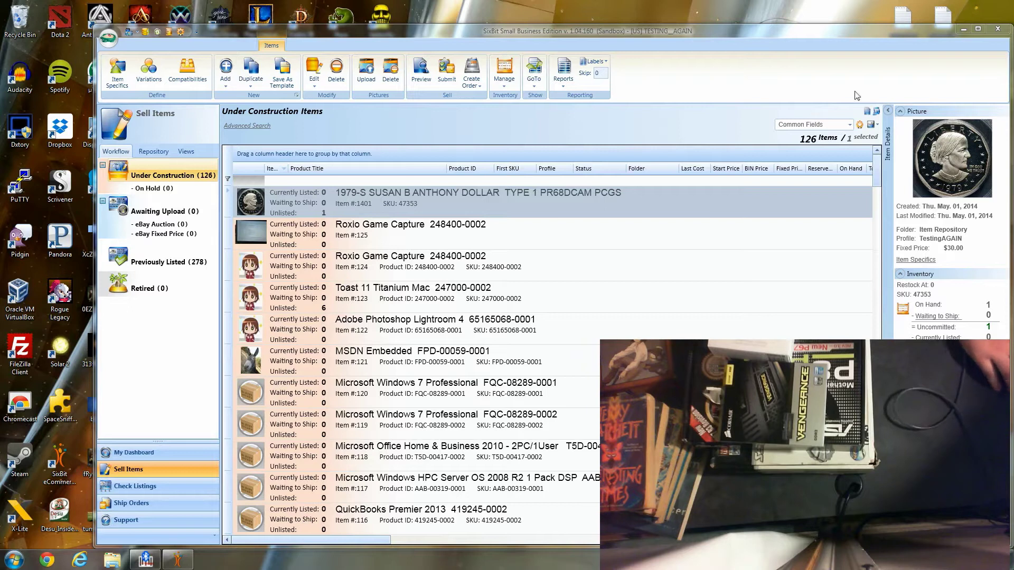
pyautogui.click(226, 85)
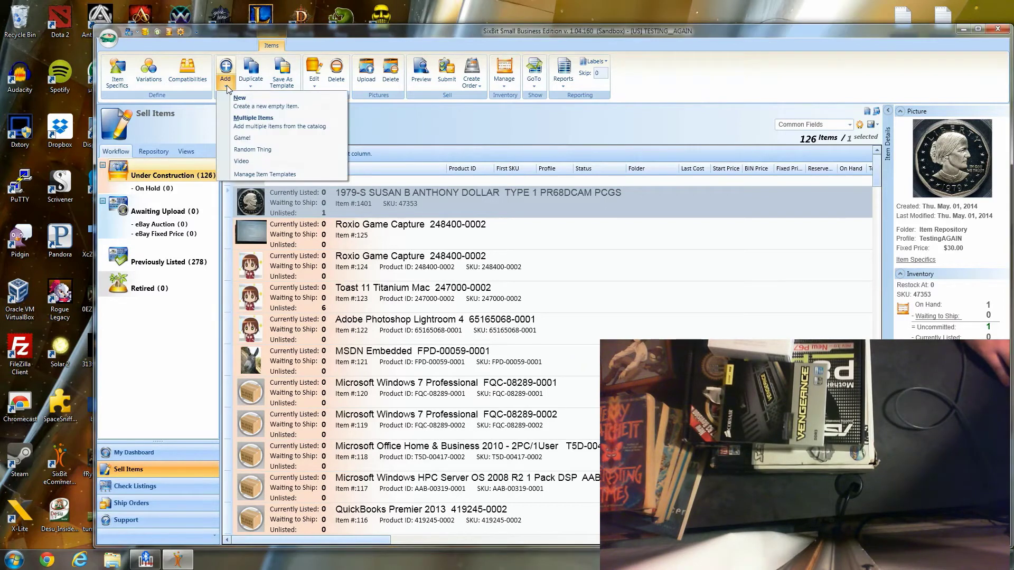
pyautogui.click(265, 124)
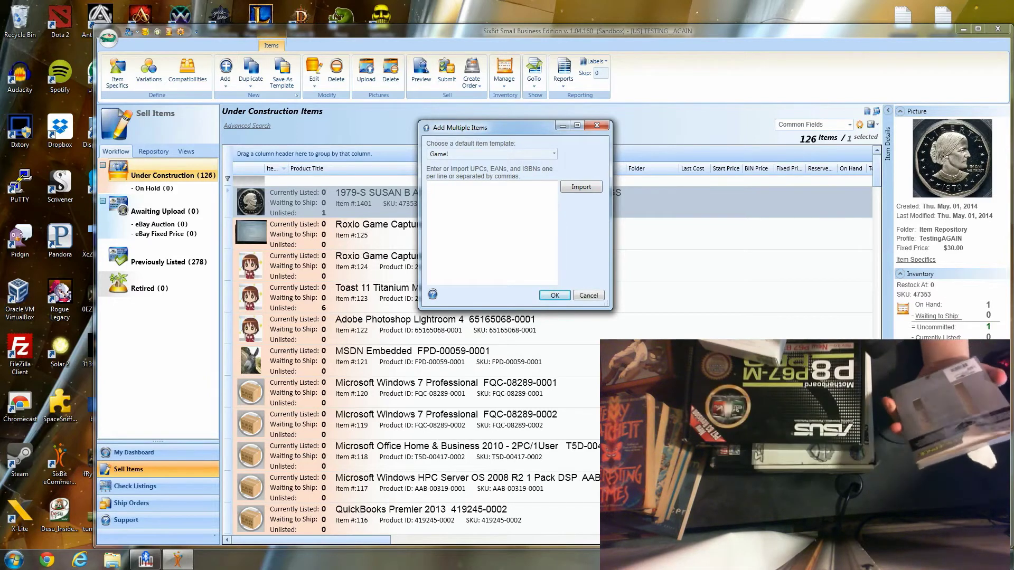
pyautogui.write('843591010801 ')
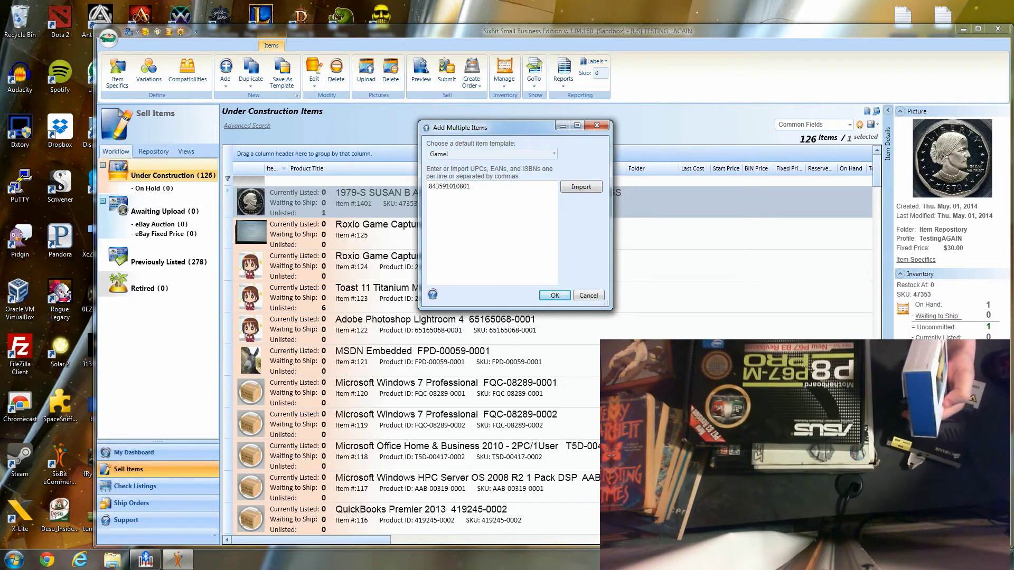
pyautogui.write('811571013579 ')
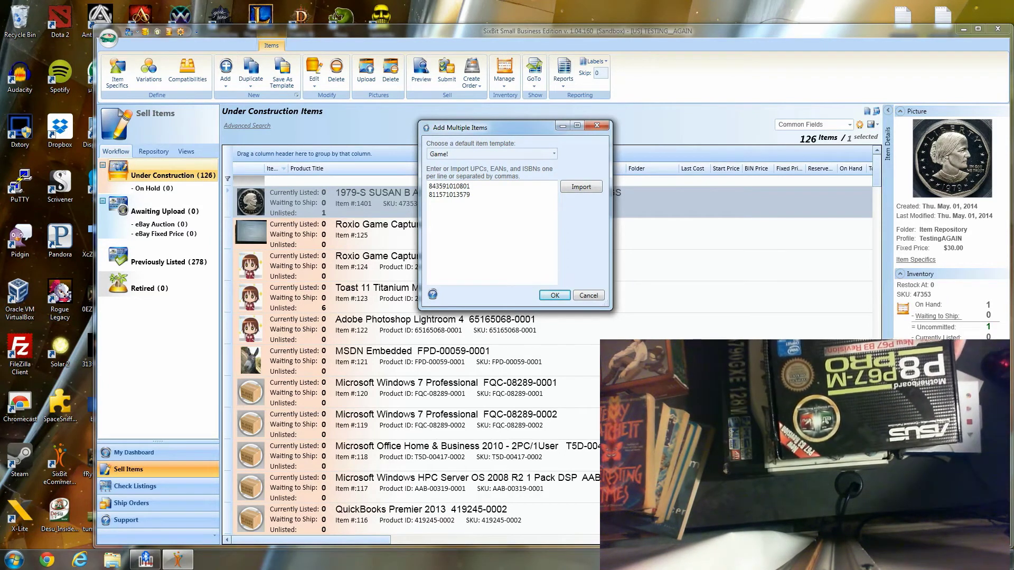
pyautogui.write('610839179640')
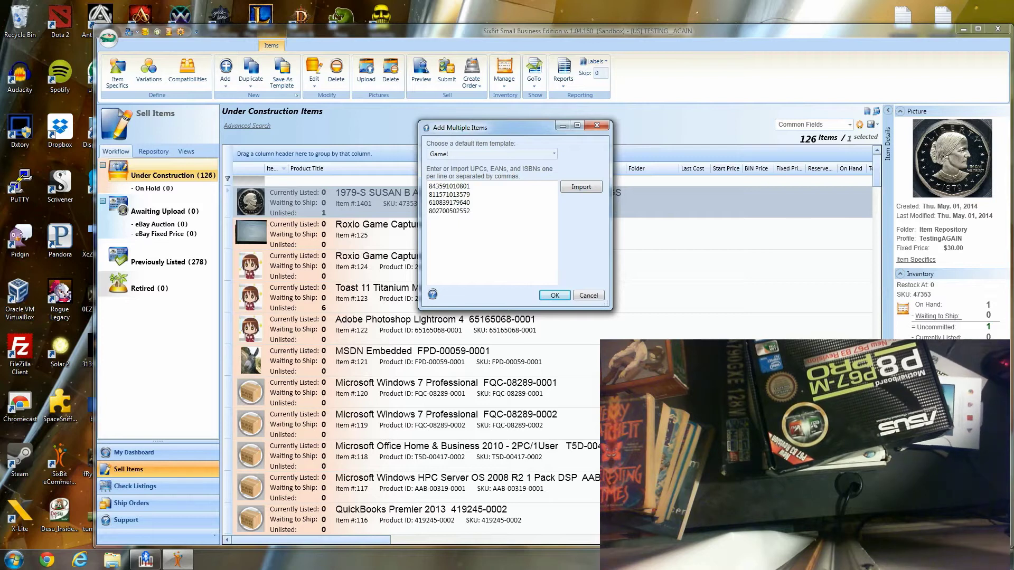
pyautogui.click(560, 298)
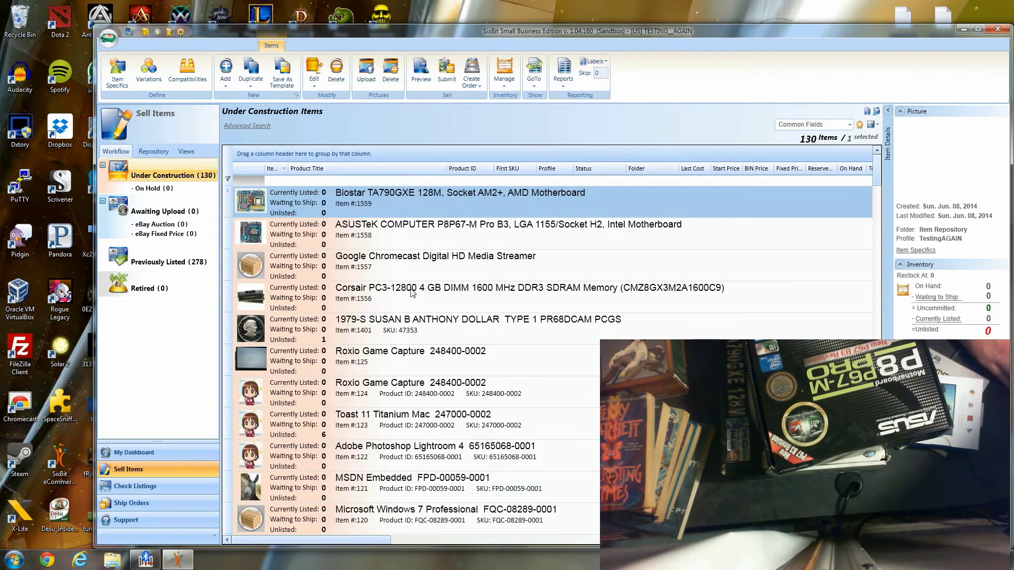
# - Select the Biostar through Corsair rows and delete all four hardware items, confirming removal
pyautogui.click(412, 293)
pyautogui.click(446, 263)
pyautogui.click(497, 227)
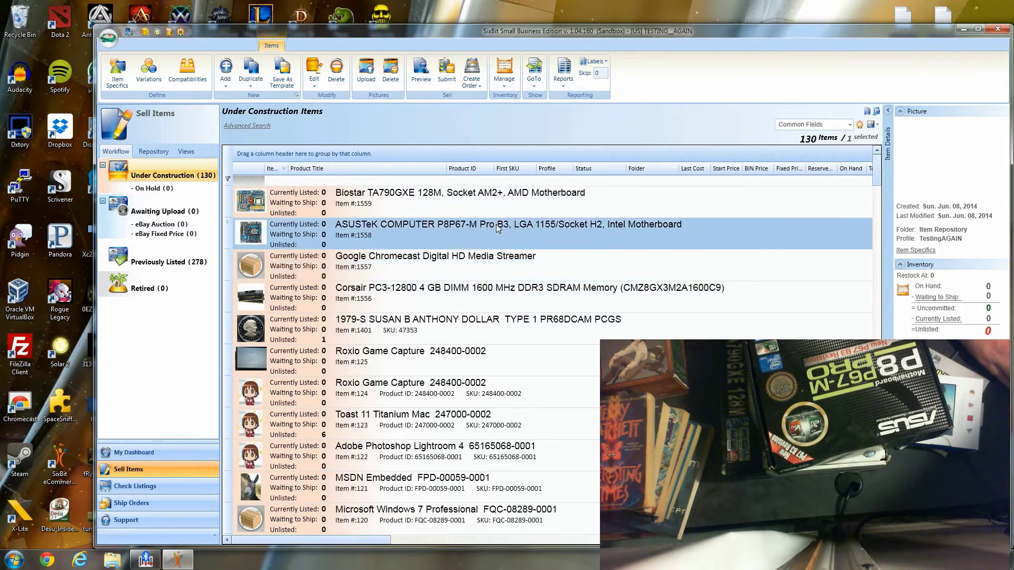
pyautogui.click(533, 209)
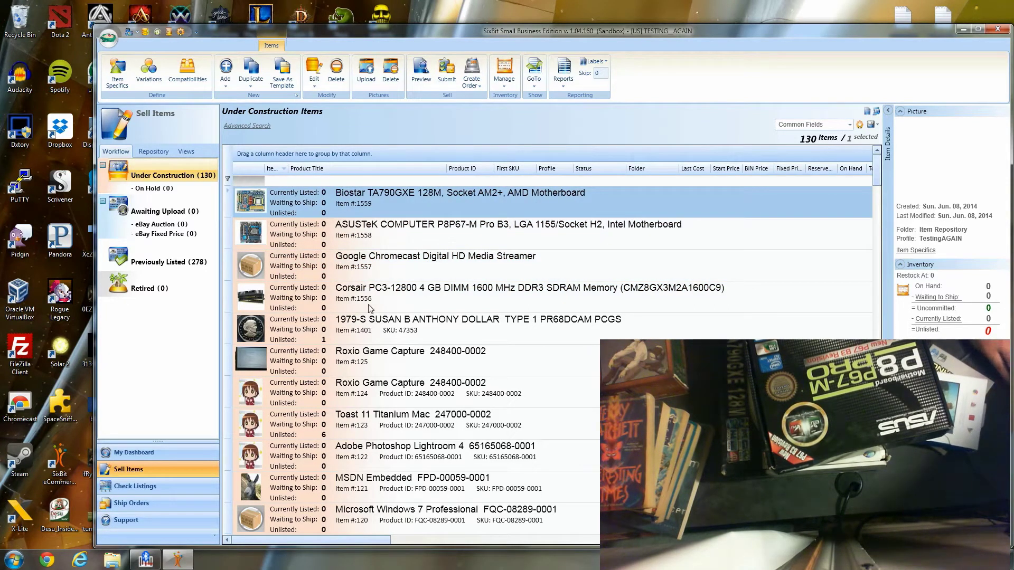
pyautogui.keyDown('shift'); pyautogui.click(391, 293); pyautogui.keyUp('shift')
pyautogui.press('Delete')
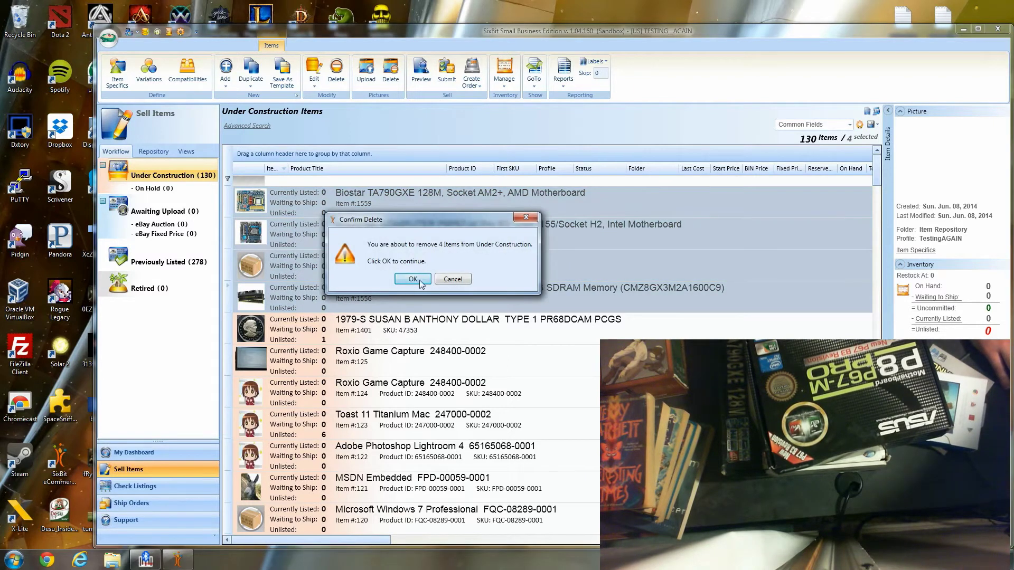
pyautogui.click(412, 278)
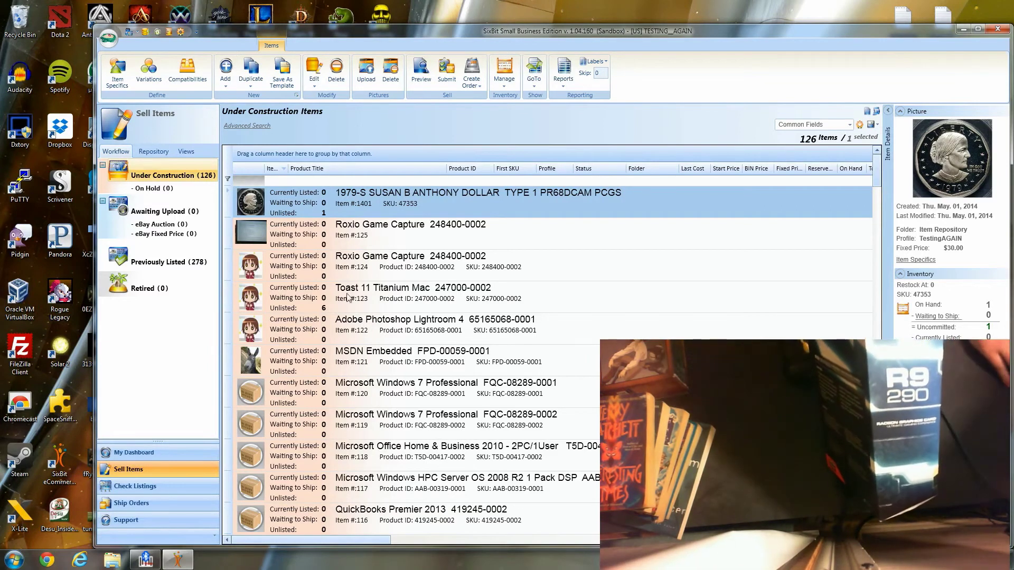
pyautogui.click(225, 74)
pyautogui.click(236, 121)
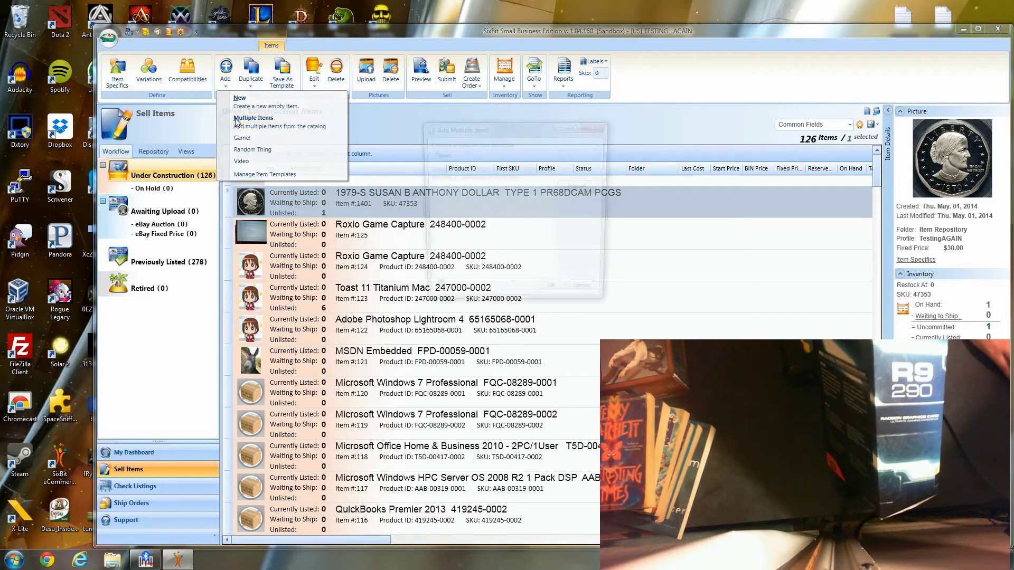
pyautogui.write('778656065468')
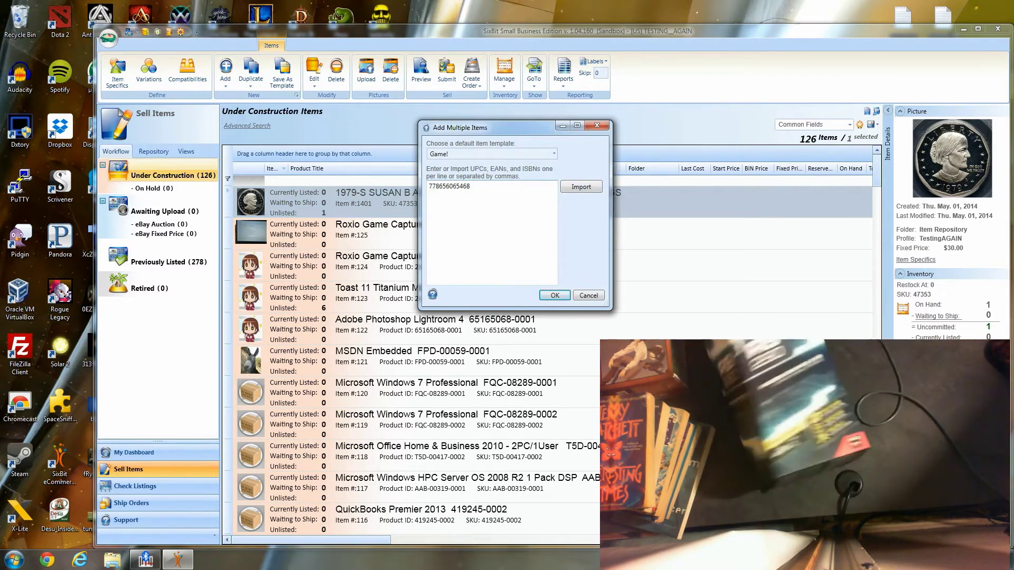
pyautogui.click(547, 295)
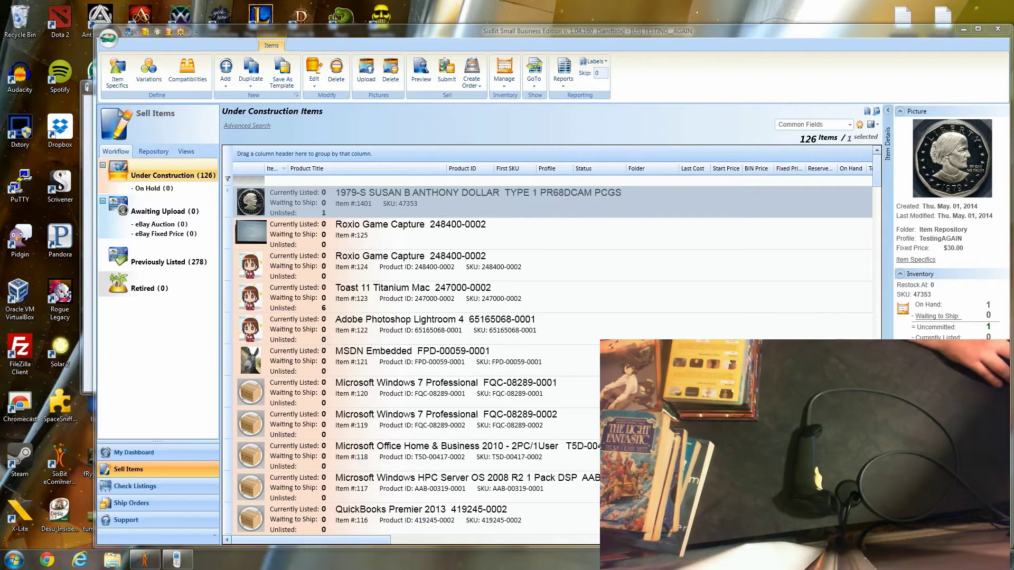
# - Install the Bluetooth Barcode Scanner app to the phone, then view the Mini USB Bluetooth adapter listing
pyautogui.moveTo(1013, 68); pyautogui.dragTo(644, 59)
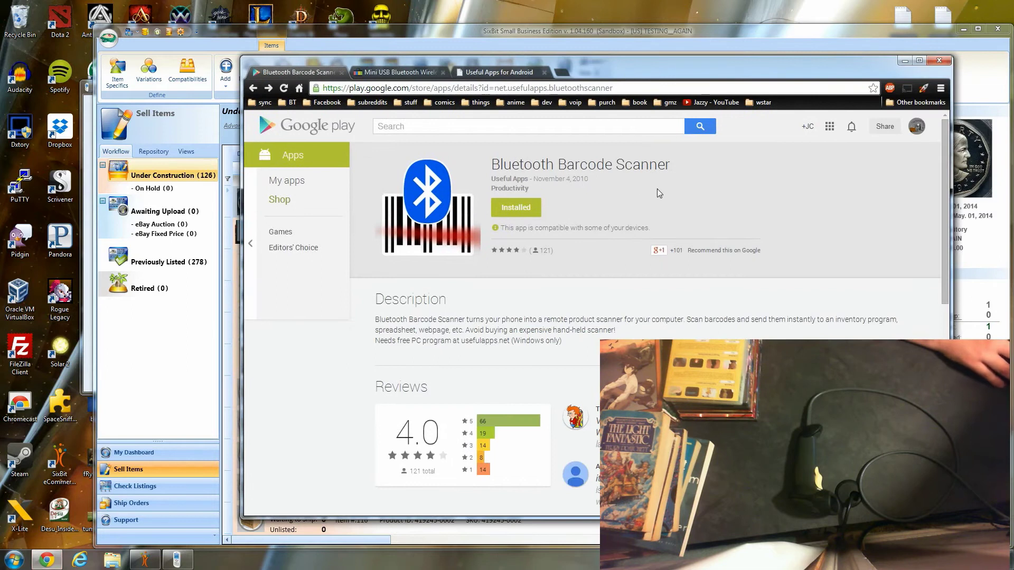
pyautogui.moveTo(709, 60); pyautogui.dragTo(597, 54)
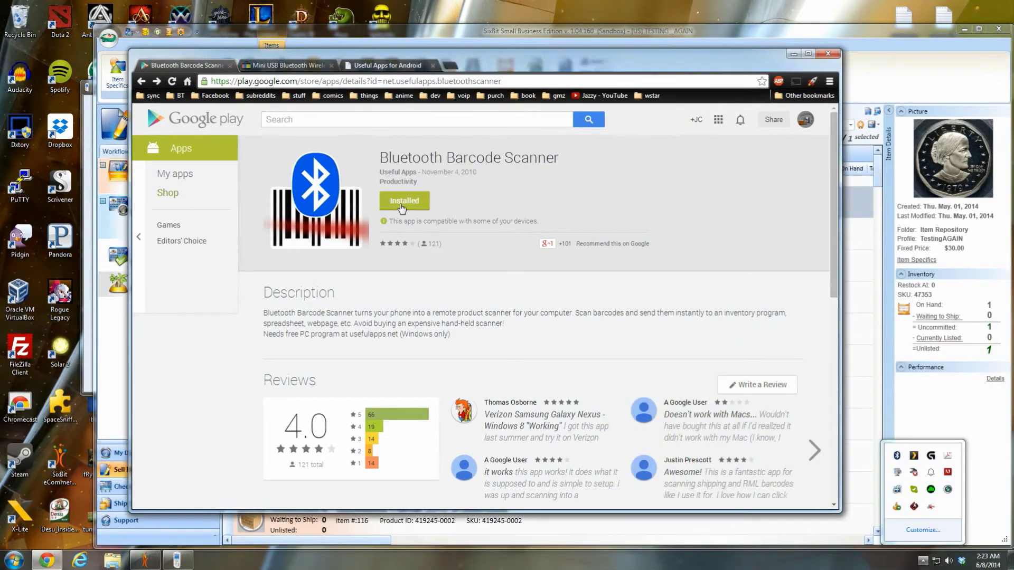
pyautogui.click(401, 206)
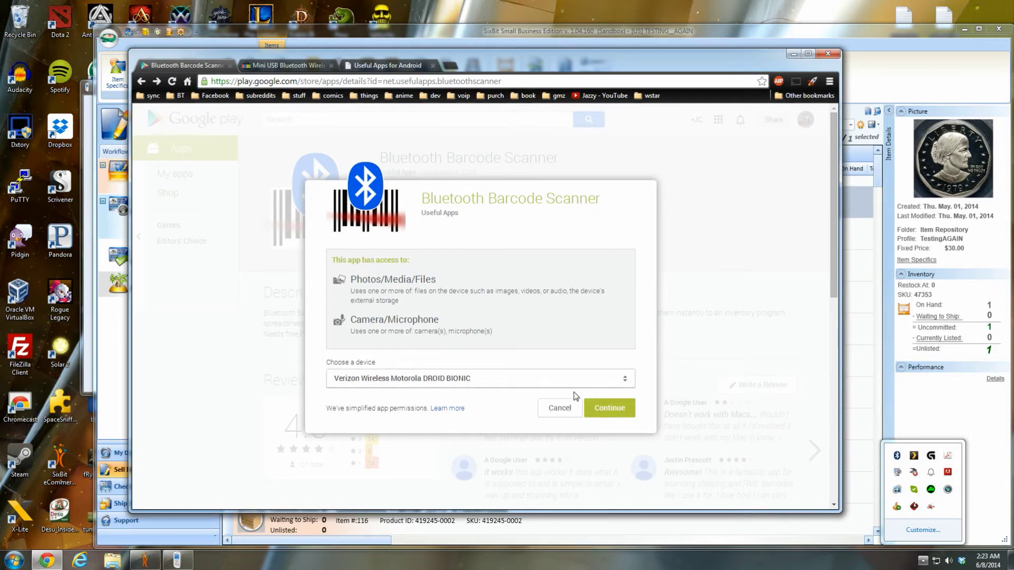
pyautogui.click(610, 409)
pyautogui.click(597, 345)
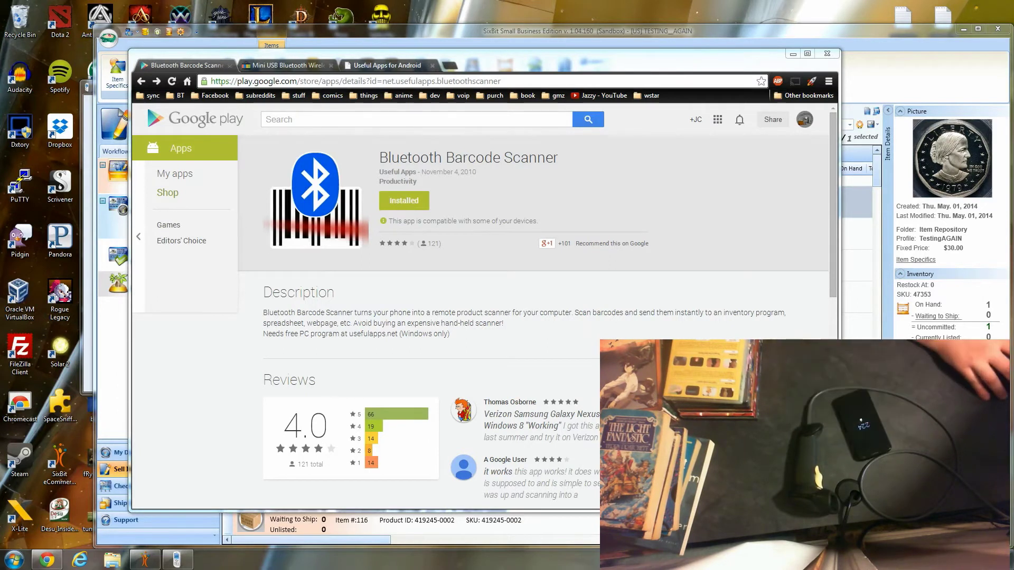
pyautogui.click(296, 66)
pyautogui.click(296, 66)
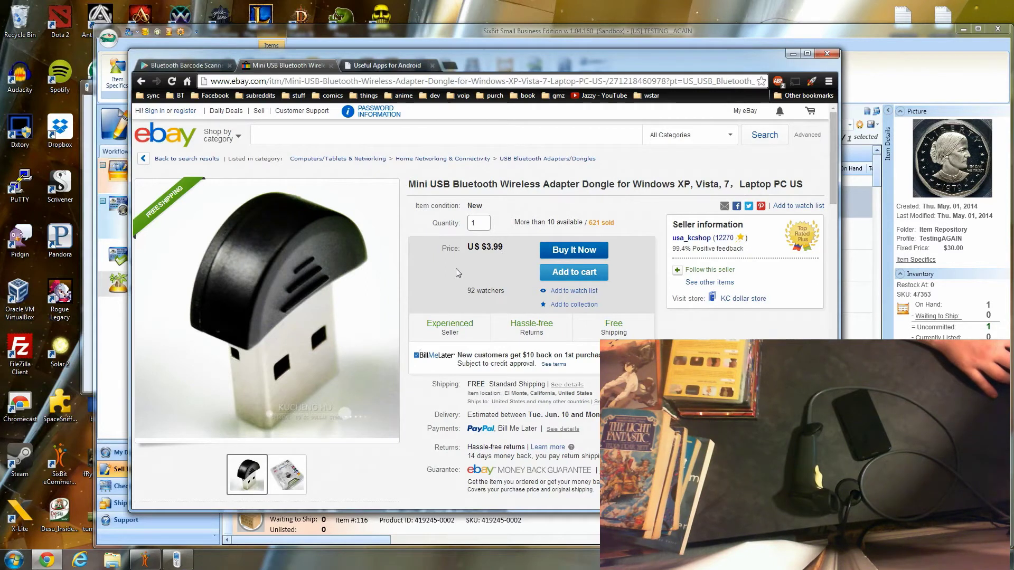
# - Leave the eBay adapter listing for the Useful Apps for Android page
pyautogui.moveTo(492, 184); pyautogui.dragTo(569, 184)
pyautogui.click(570, 184)
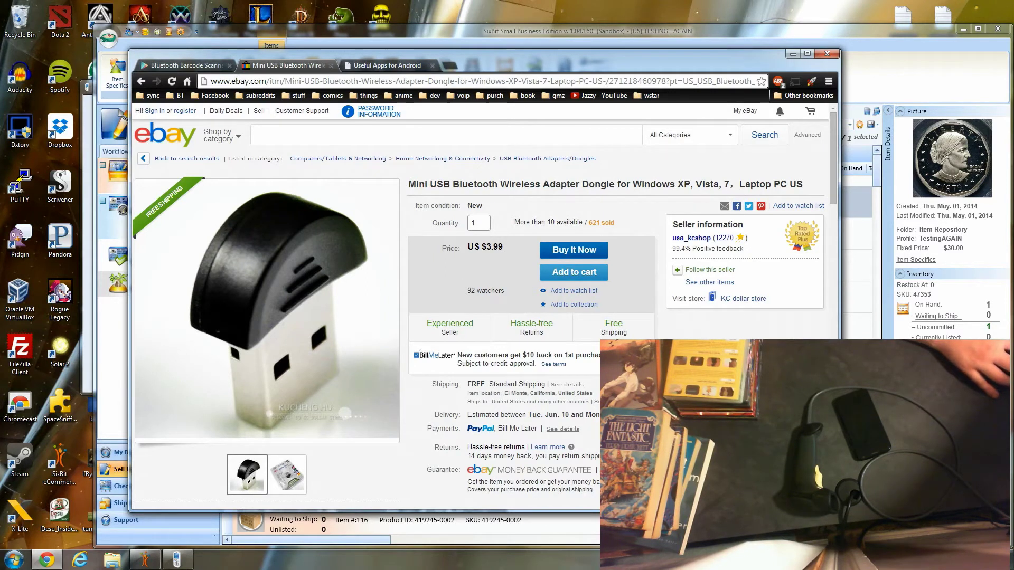
pyautogui.click(382, 65)
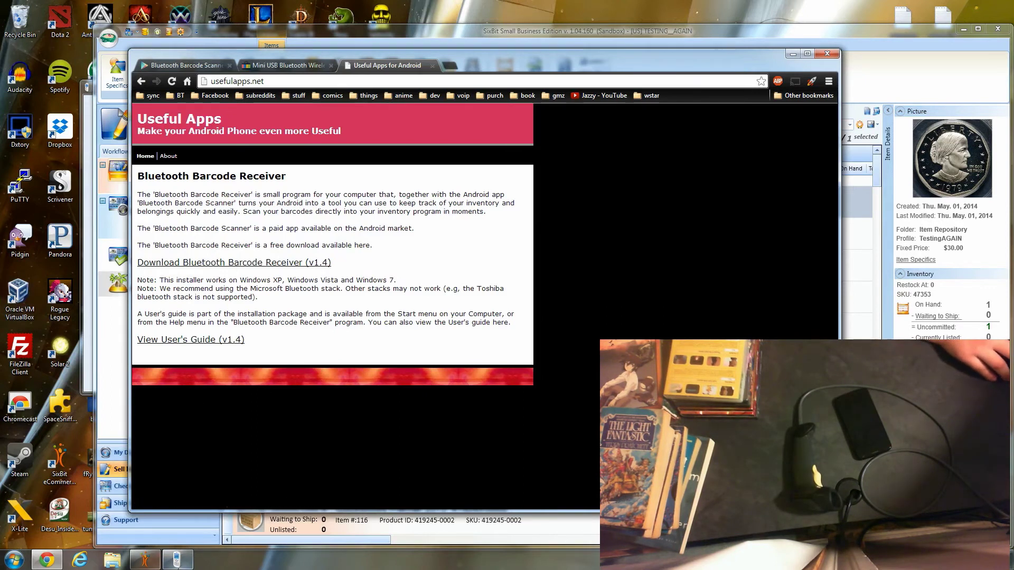
# - Launch Bluetooth Barcode Receiver from the Start menu and move its window to the left
pyautogui.click(11, 564)
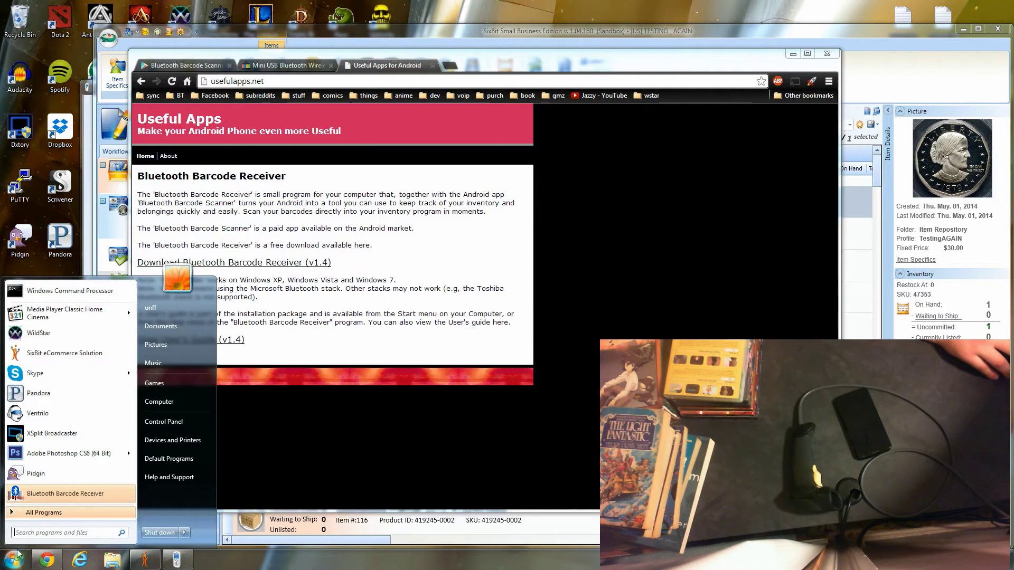
pyautogui.click(44, 494)
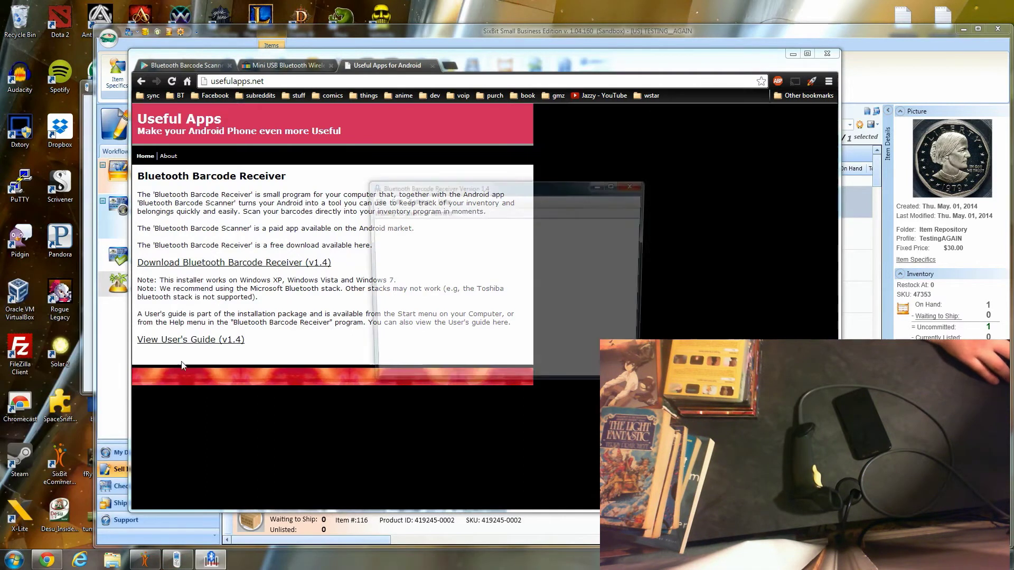
pyautogui.moveTo(493, 189); pyautogui.dragTo(143, 209)
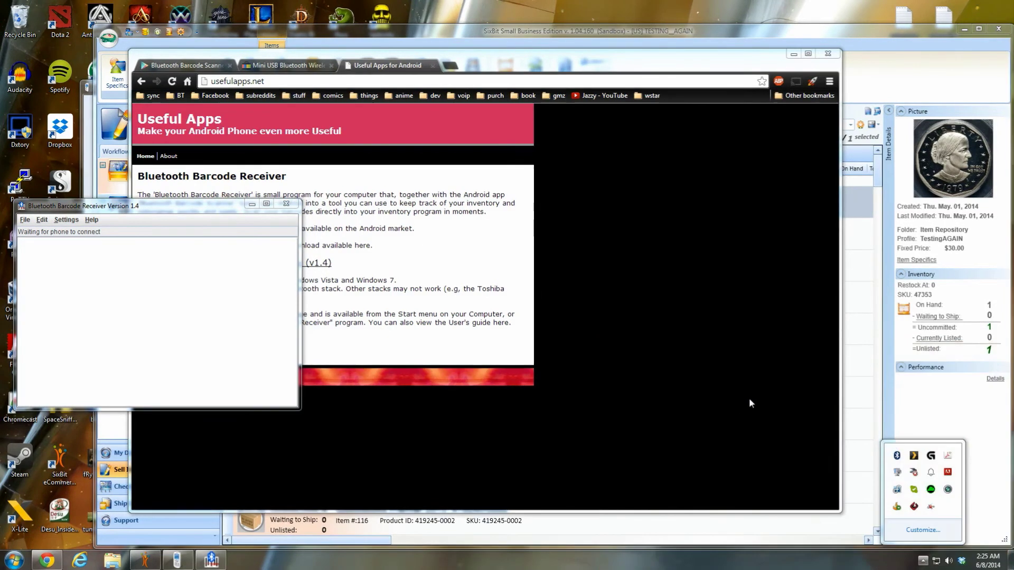
# - Pair the XT1053 phone through Add a Device, confirming the matching pairing code
pyautogui.rightClick(897, 456)
pyautogui.click(924, 361)
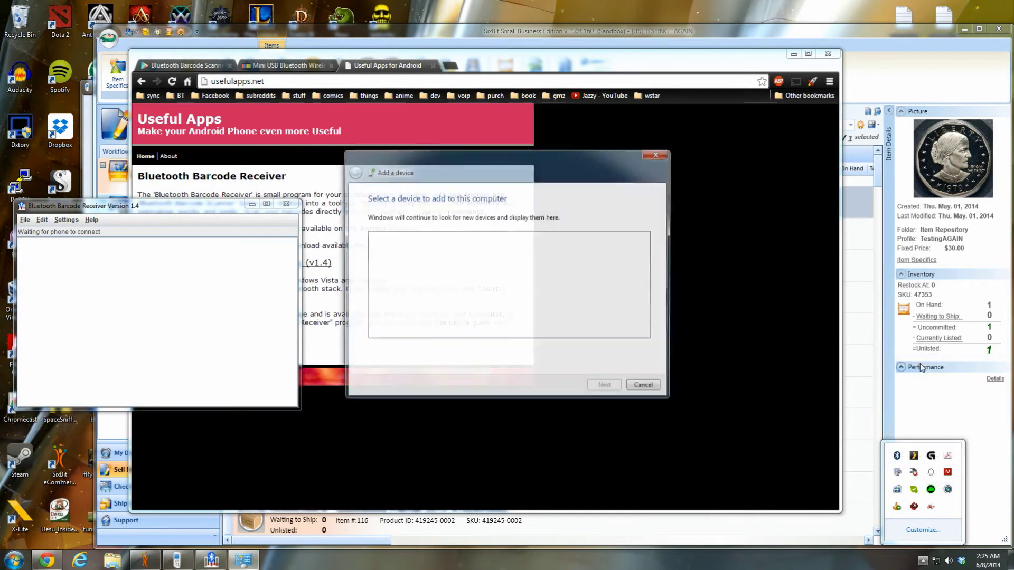
pyautogui.click(408, 250)
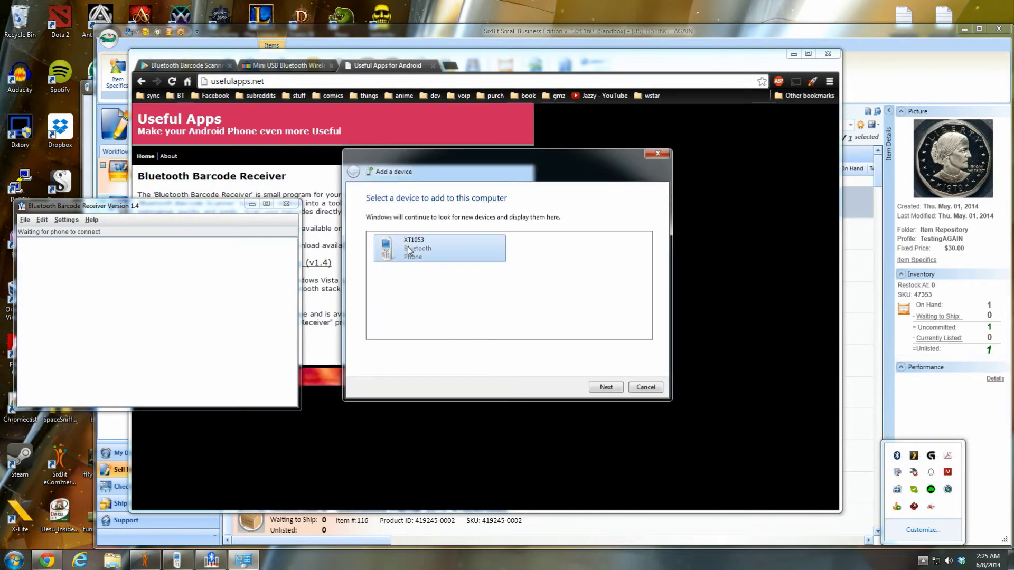
pyautogui.click(606, 388)
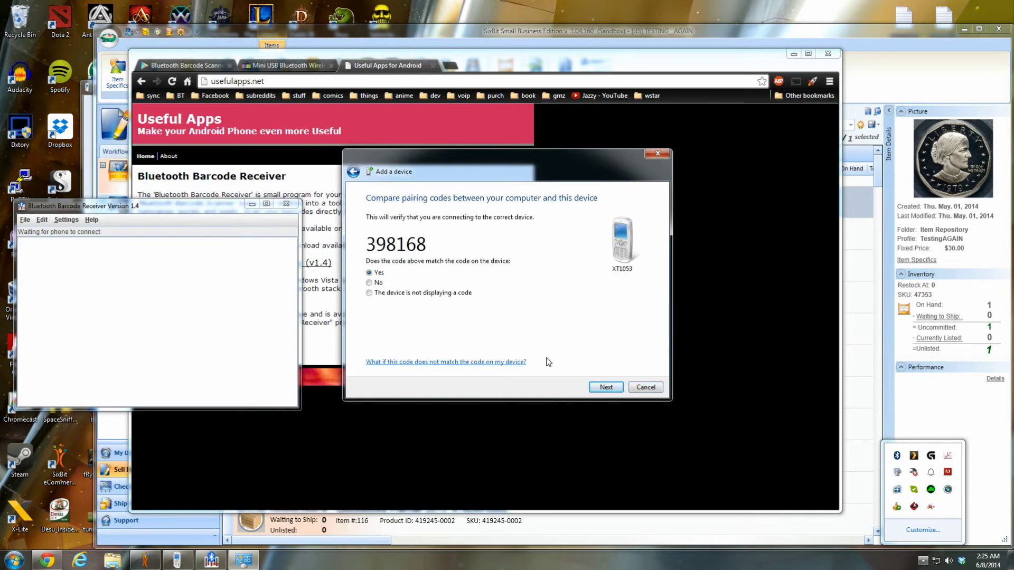
pyautogui.click(606, 388)
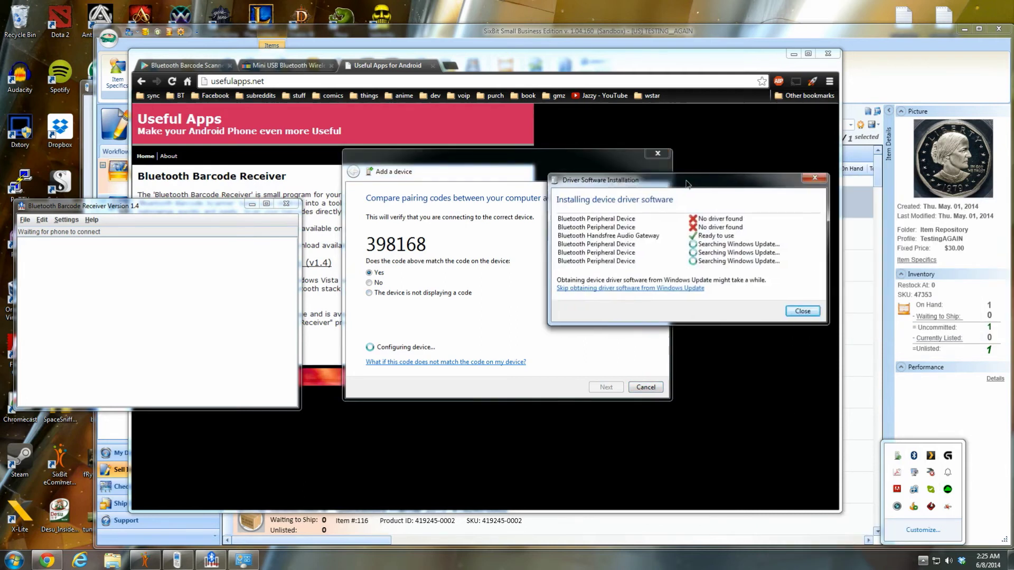
# - Dismiss the driver installation report and close the finished pairing wizard
pyautogui.moveTo(749, 177); pyautogui.dragTo(574, 180)
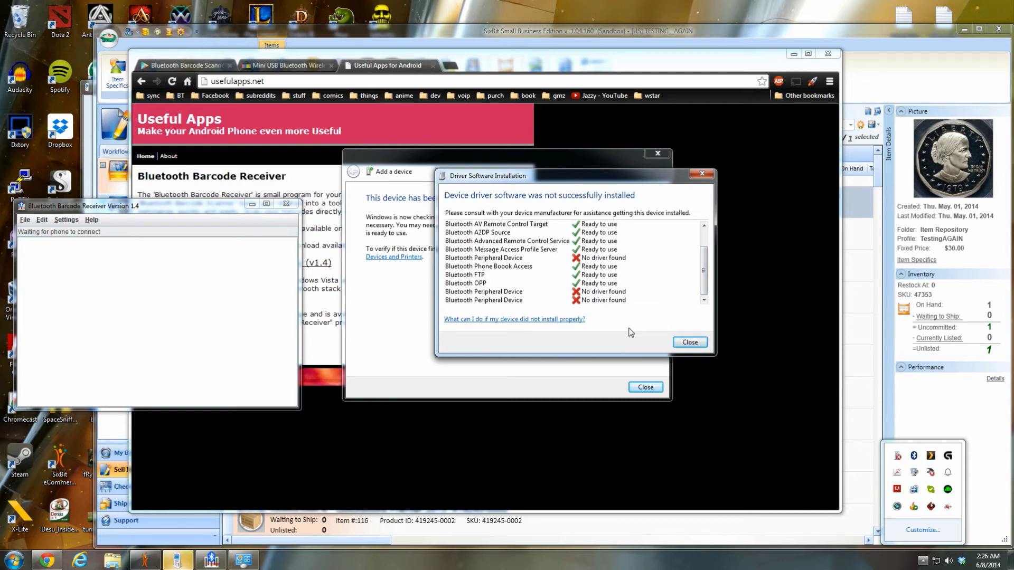
pyautogui.click(690, 343)
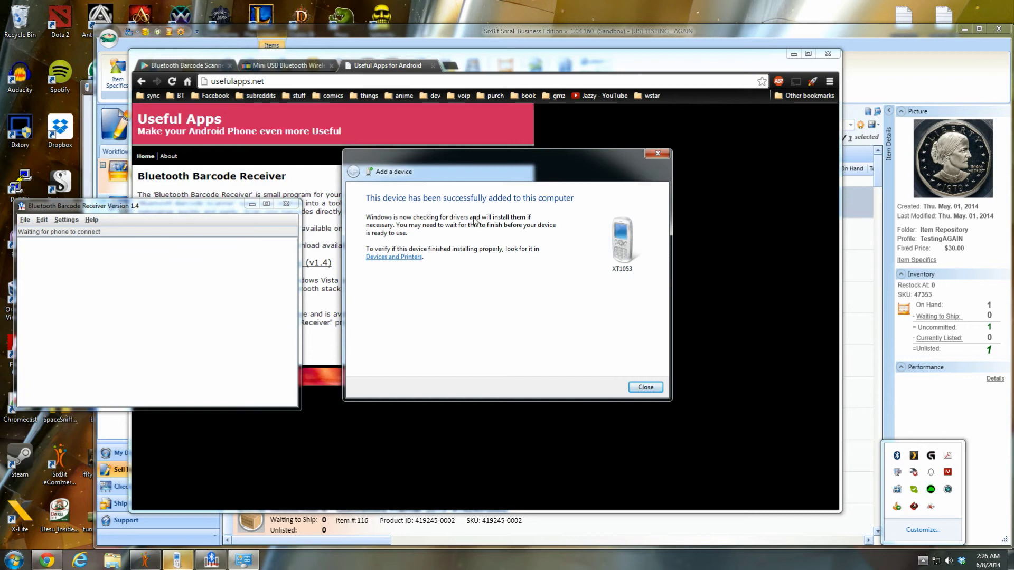
pyautogui.click(652, 391)
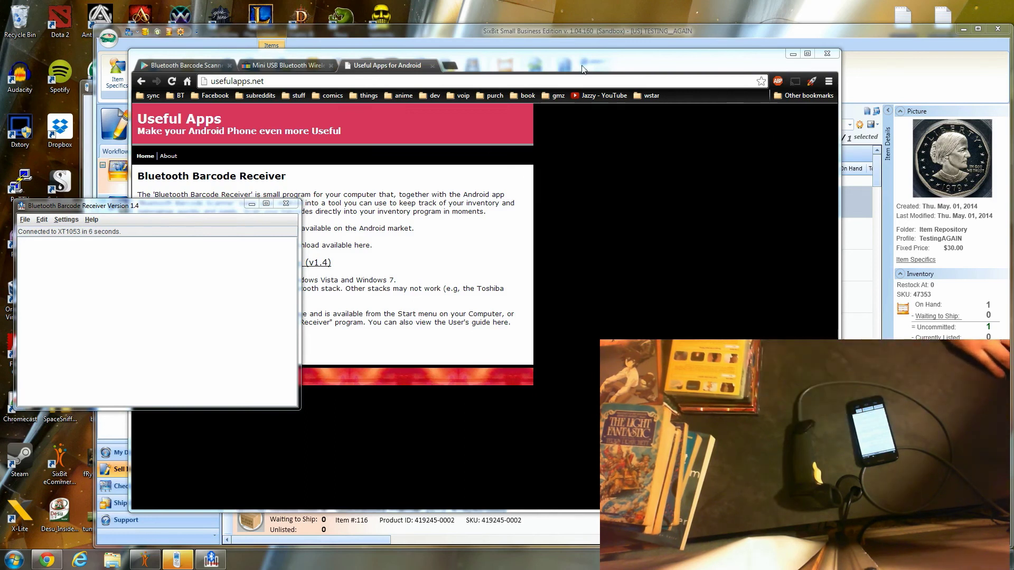
# - Minimize Chrome and open SixBit's Add Multiple Items dialog
pyautogui.click(792, 53)
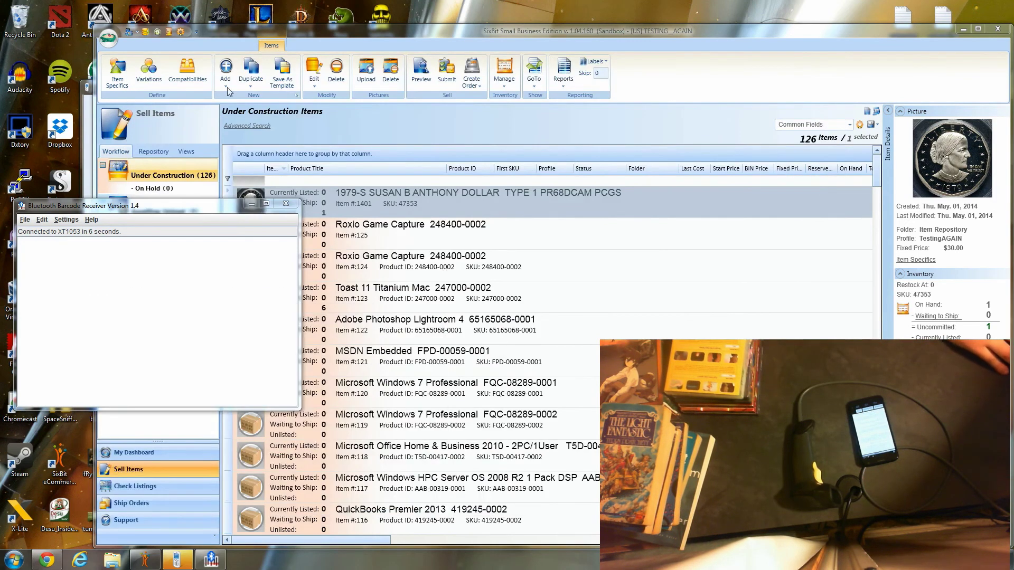
pyautogui.click(225, 83)
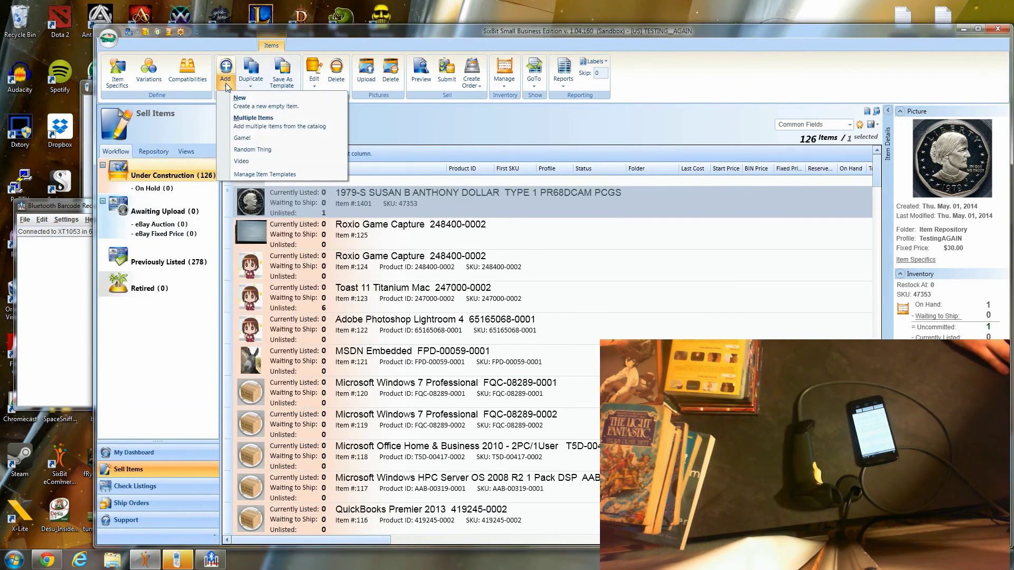
pyautogui.click(244, 127)
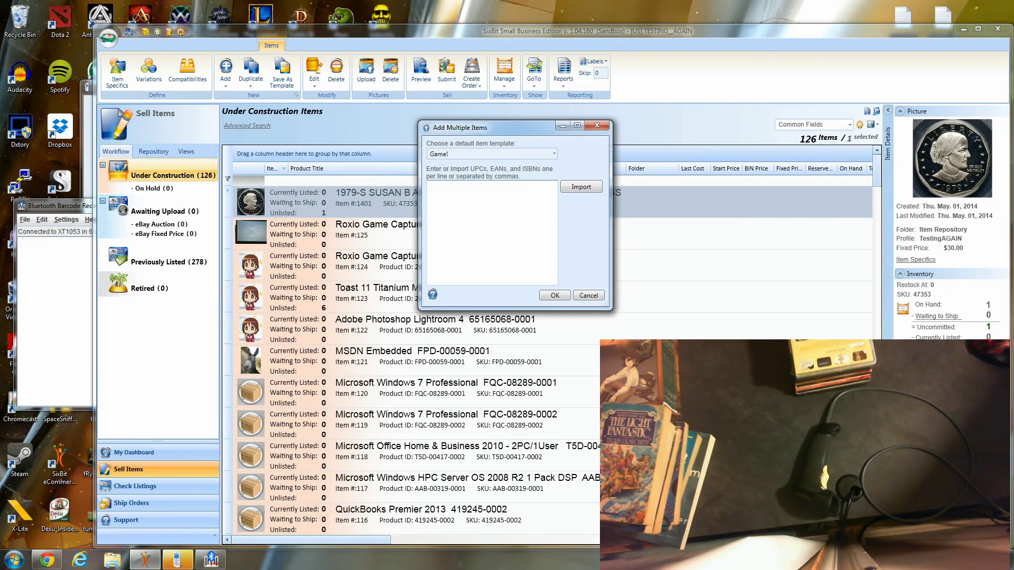
pyautogui.write('801975130194')
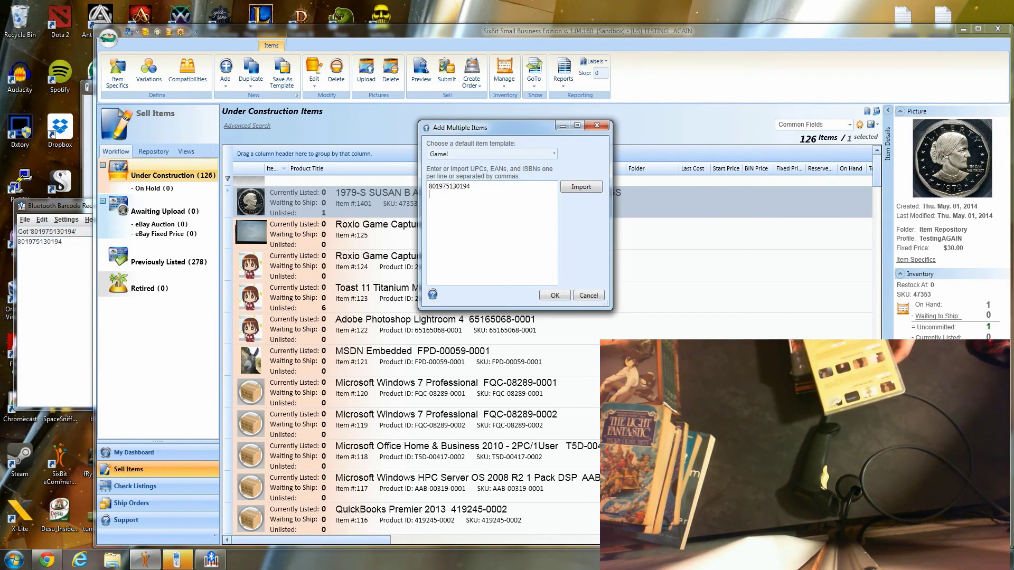
pyautogui.write(' 09735880')
pyautogui.press('Return')
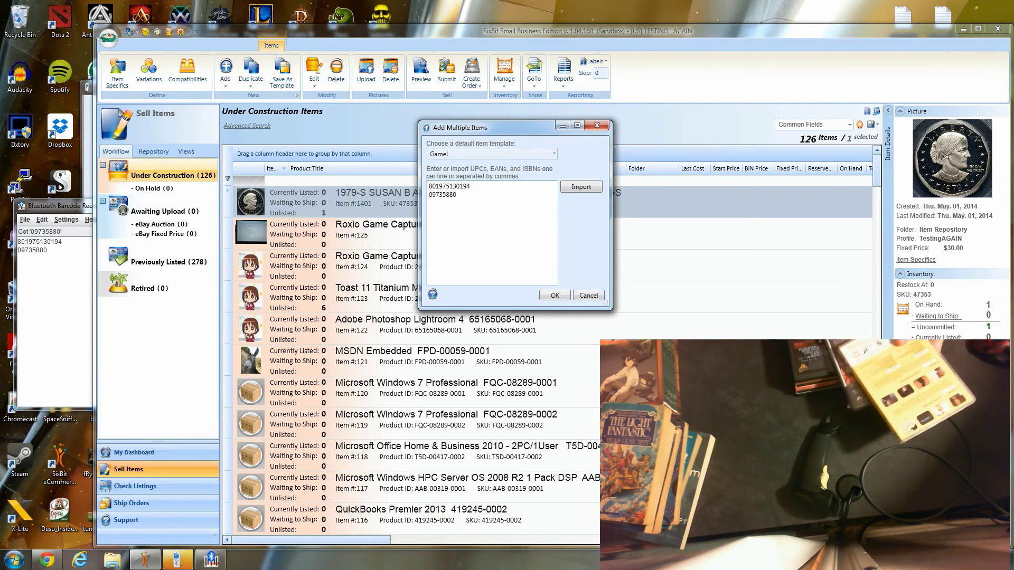
pyautogui.write('027616861436')
pyautogui.press('Return')
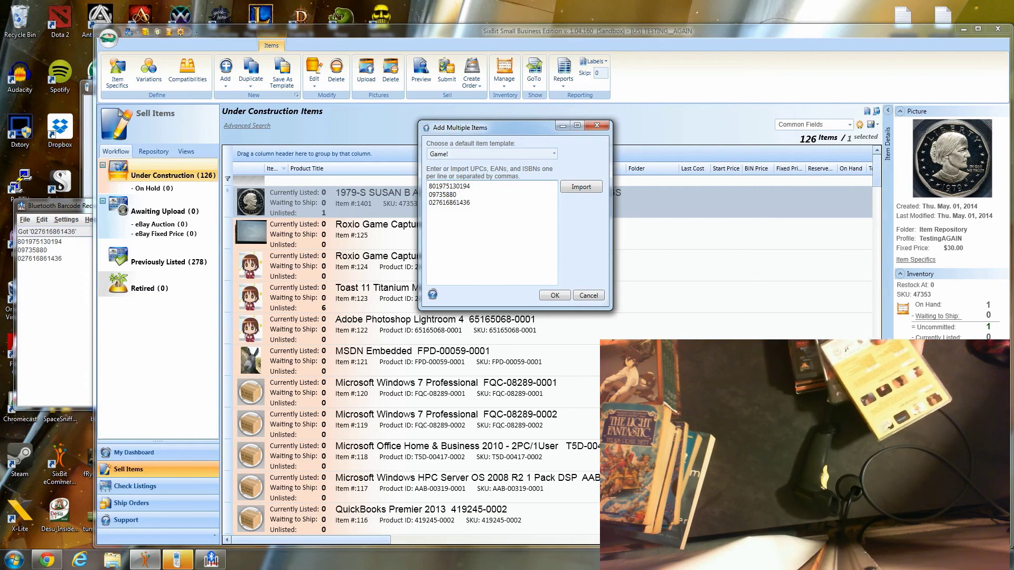
pyautogui.write('027616861436')
pyautogui.press('Return')
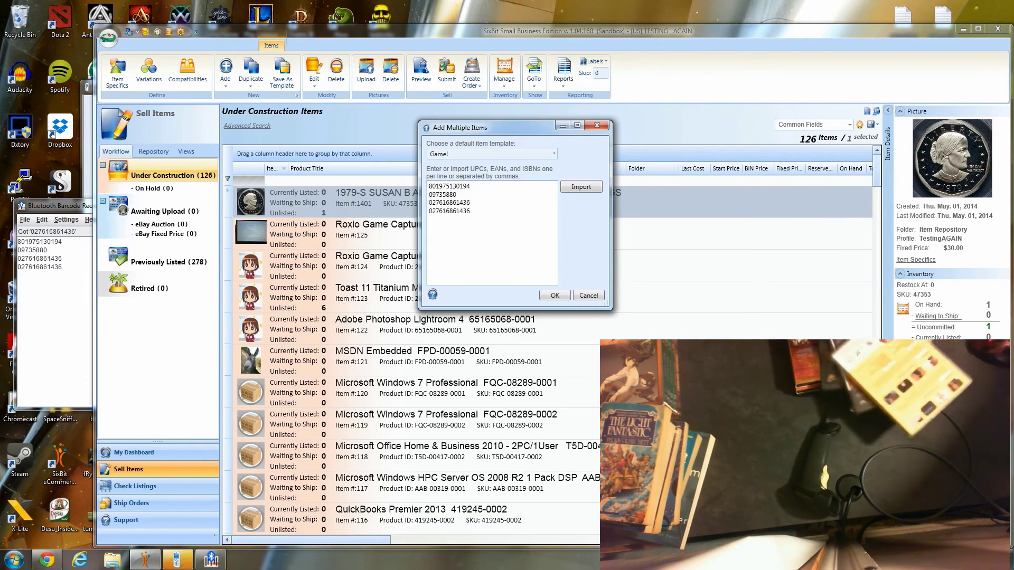
pyautogui.write('043396074385')
pyautogui.press('Return')
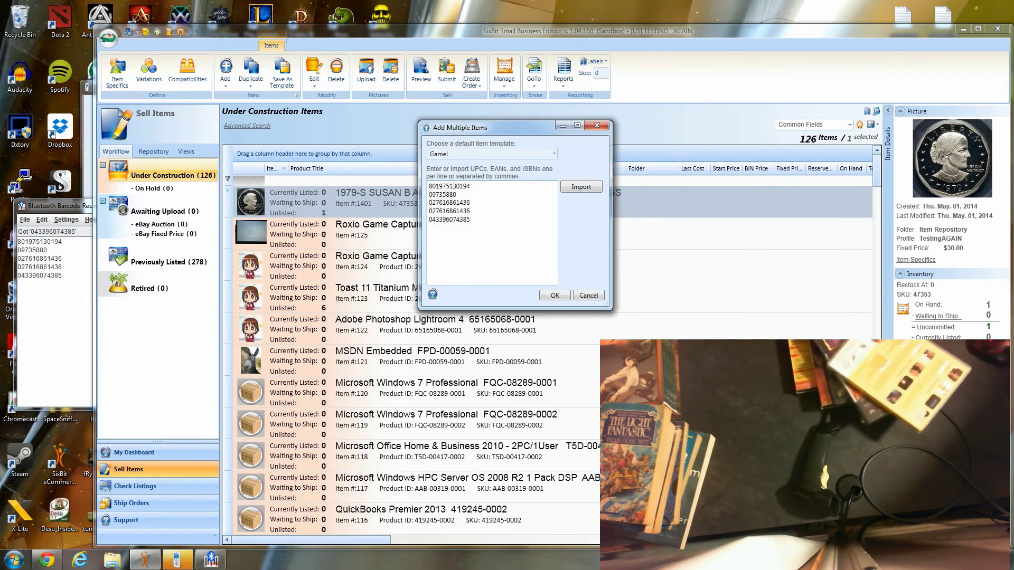
pyautogui.write('678149175721')
pyautogui.press('Return')
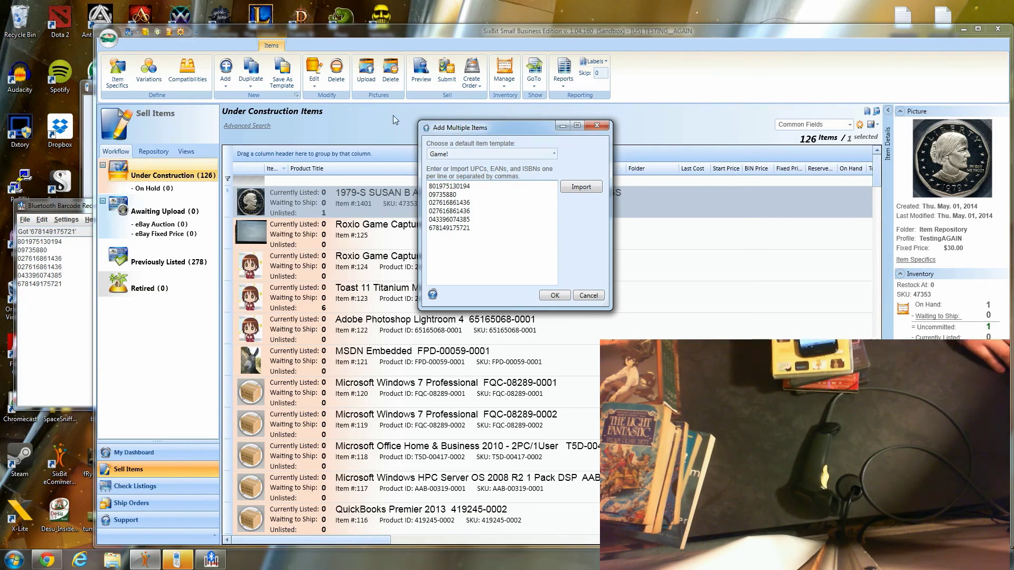
# - Create items from the scanned barcodes, then bring SixBit's item list forward showing 131 Under Construction
pyautogui.click(555, 297)
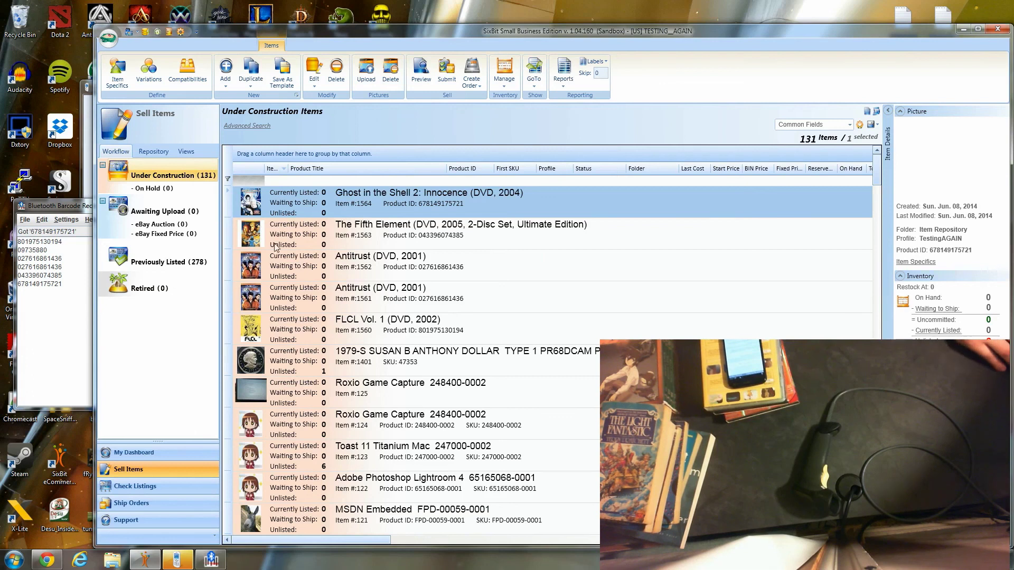
pyautogui.click(29, 323)
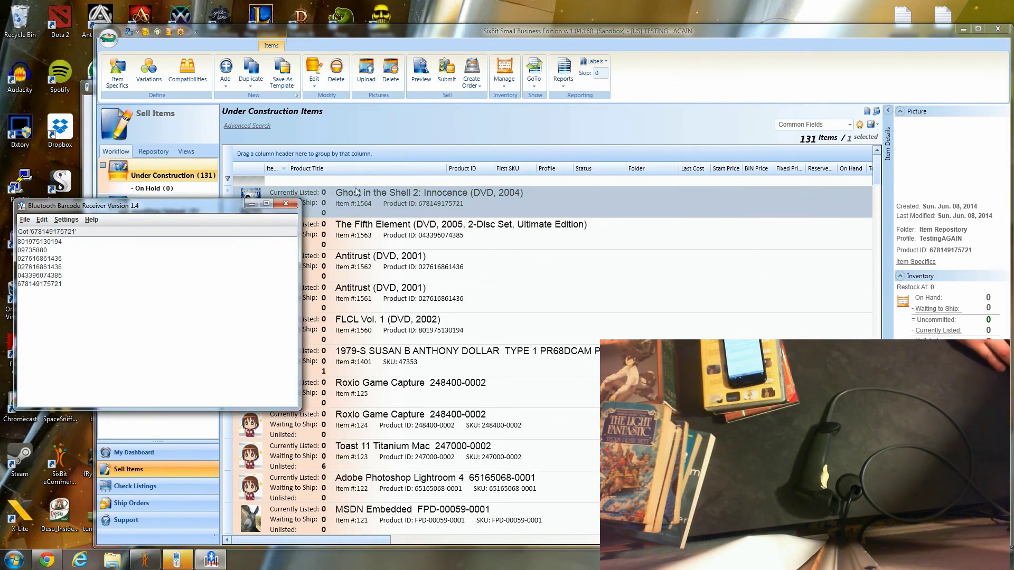
pyautogui.click(522, 133)
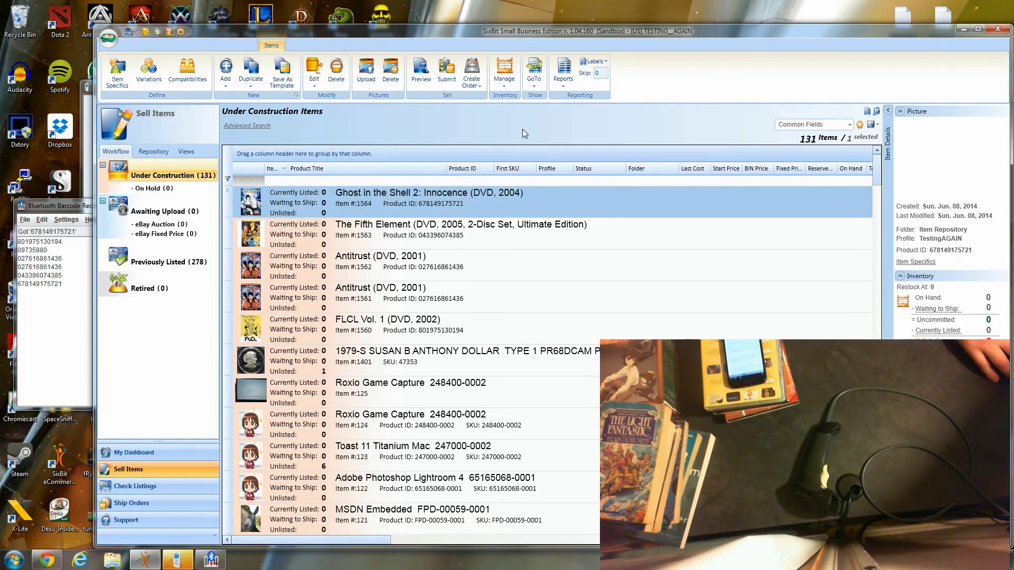